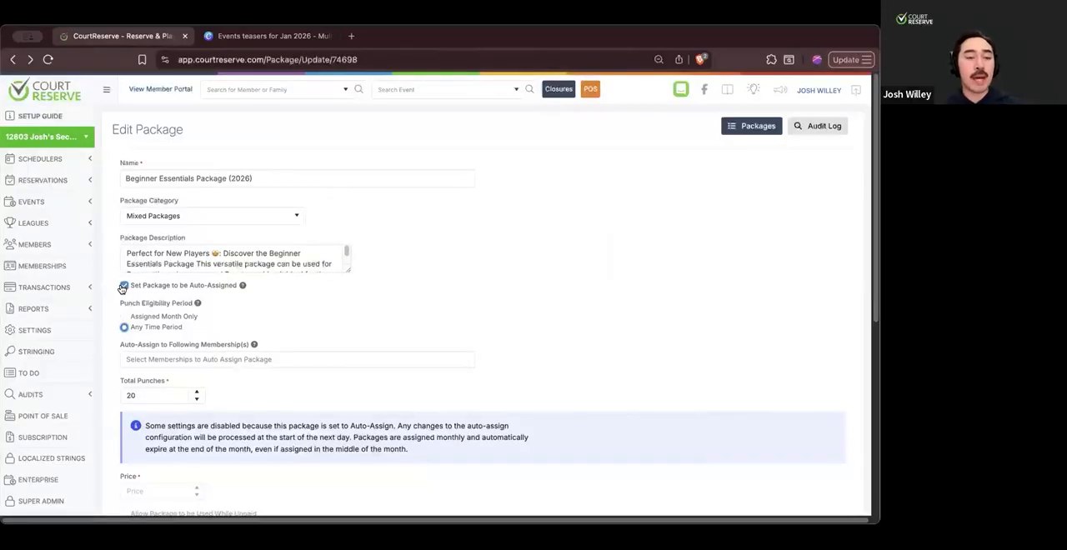
- Turn off automatic assignment for the Beginner Essentials Package (2026)
click(123, 286)
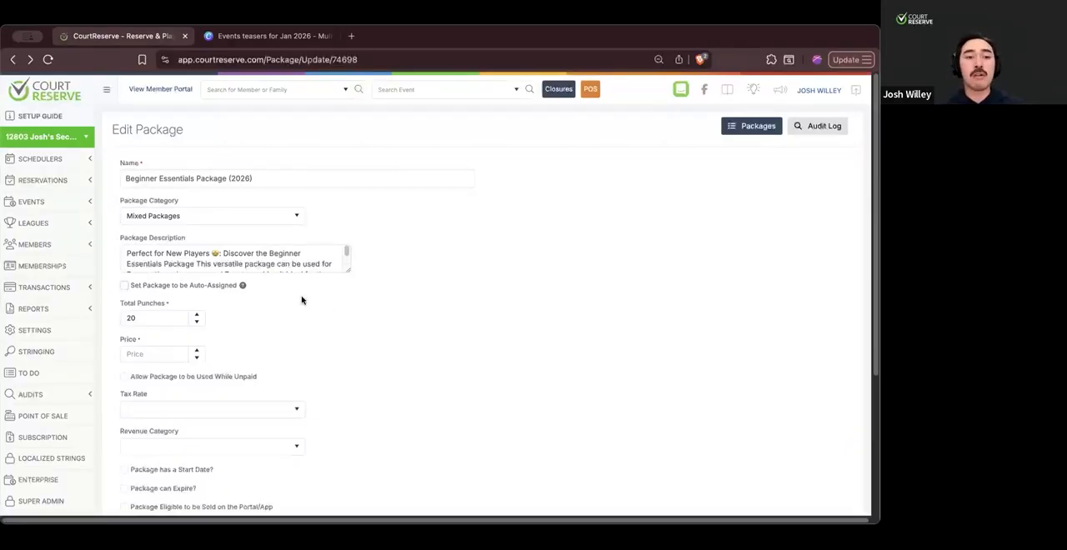
scroll(448, 303, down, 3)
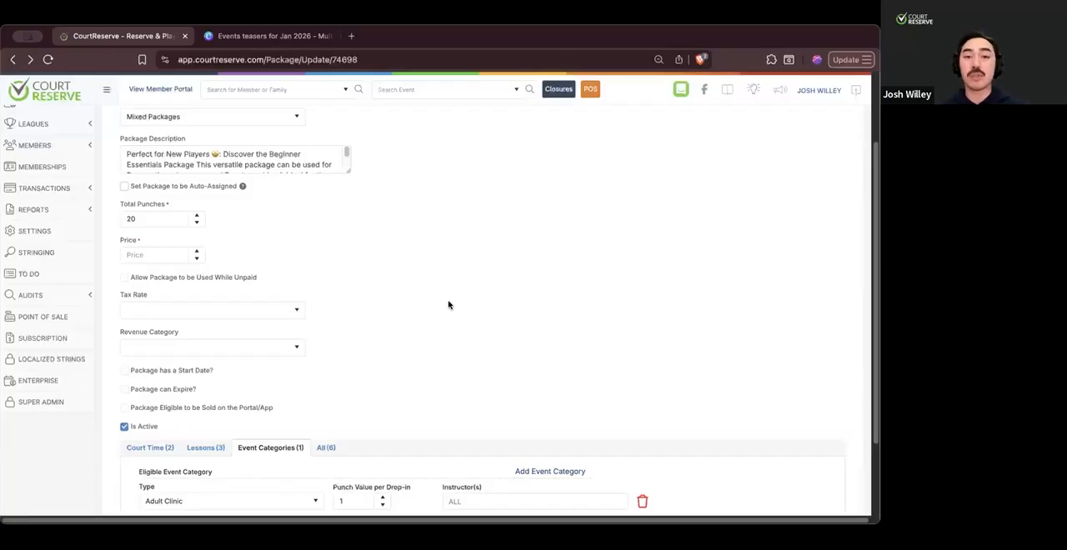
scroll(448, 305, down, 1)
scroll(449, 306, up, 1)
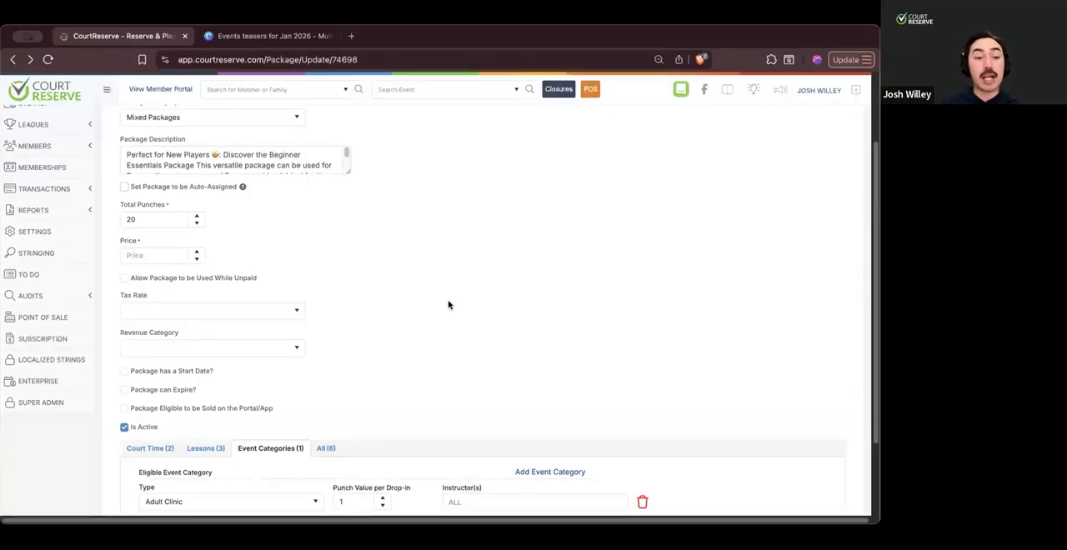
- Review the package's eligible court times, lesson types and event categories with their durations, punch values and instructors
scroll(449, 305, down, 3)
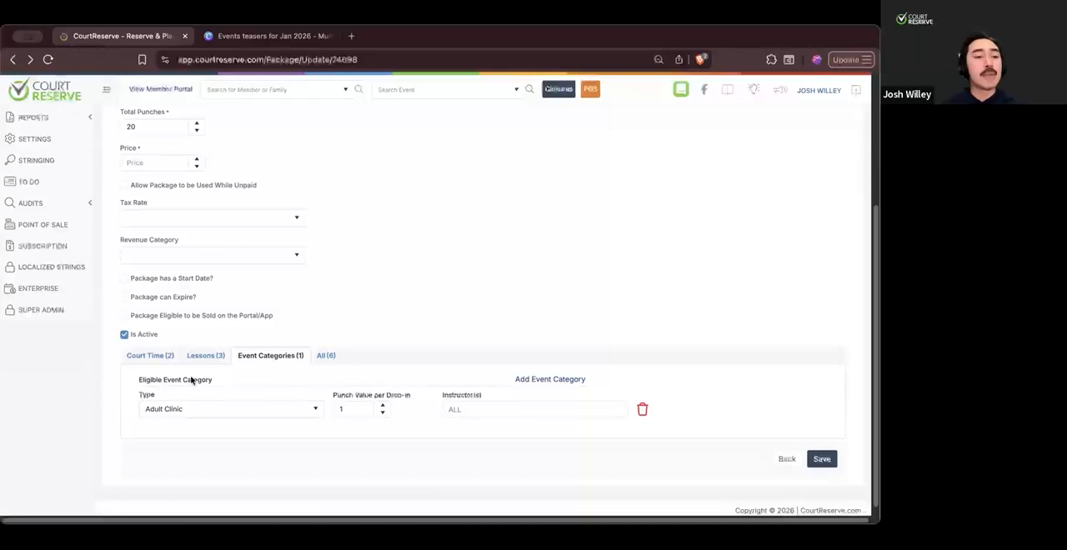
click(153, 356)
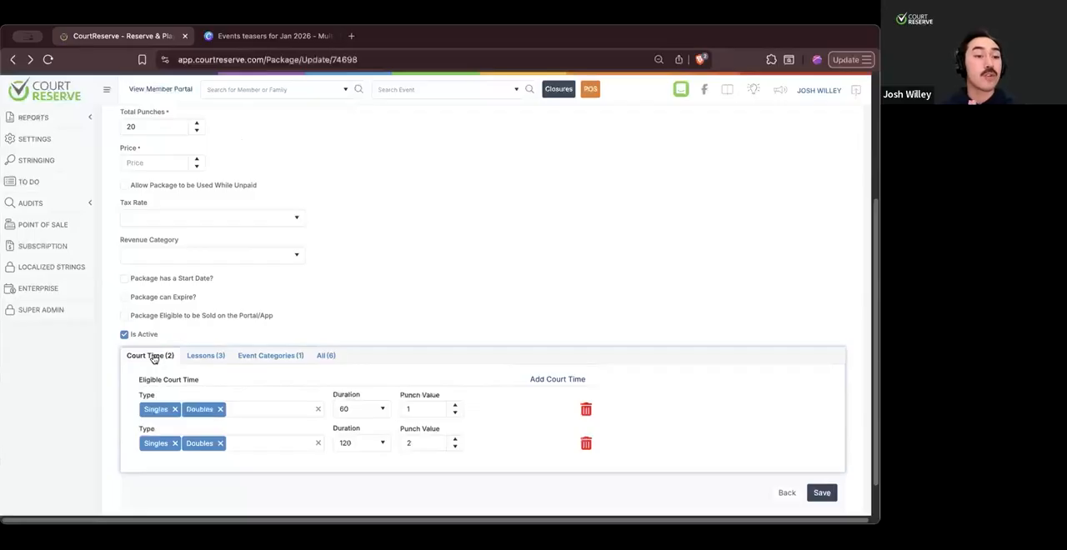
scroll(153, 358, up, 5)
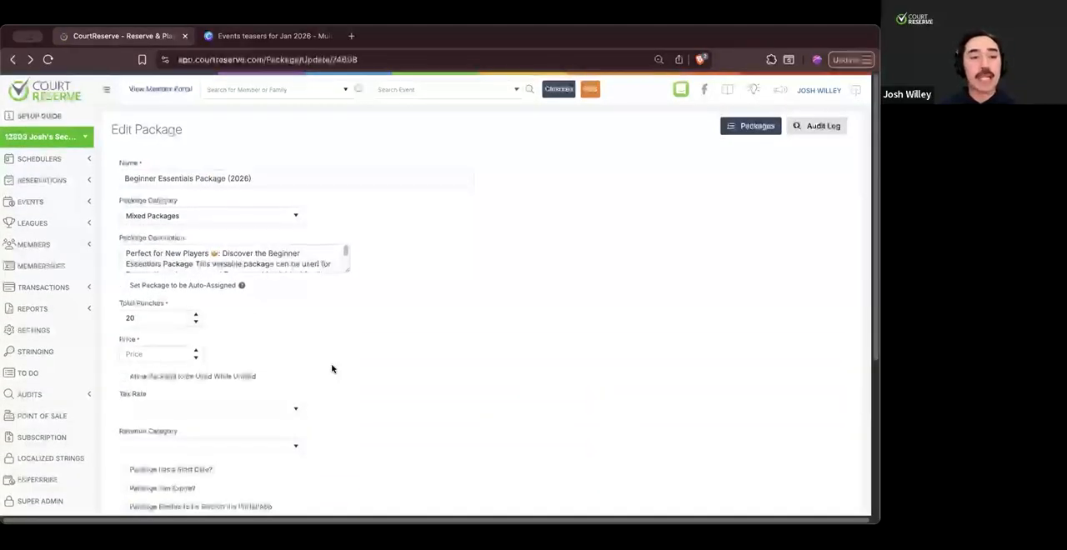
scroll(331, 370, down, 5)
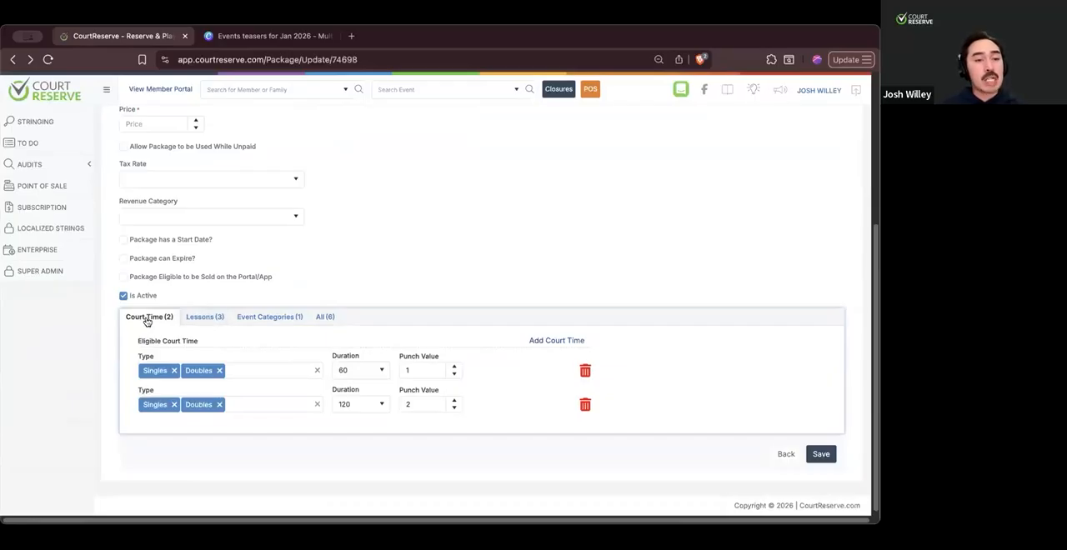
scroll(148, 322, down, 1)
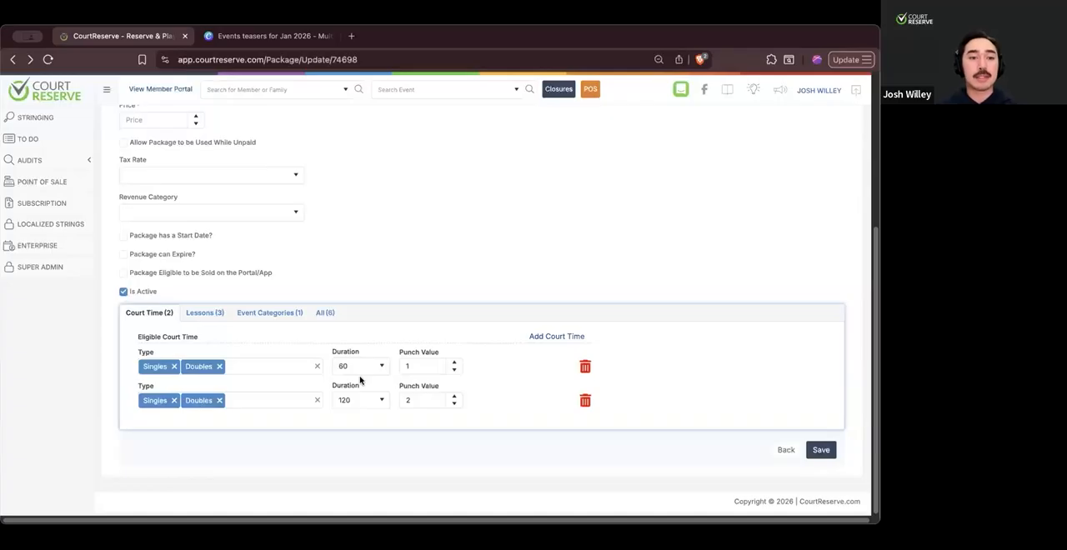
click(202, 315)
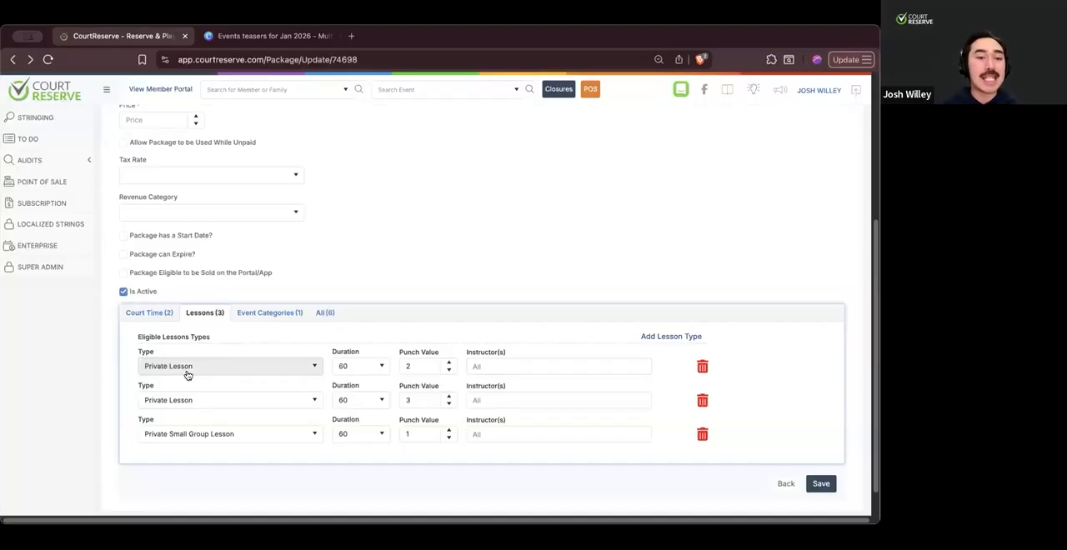
click(273, 315)
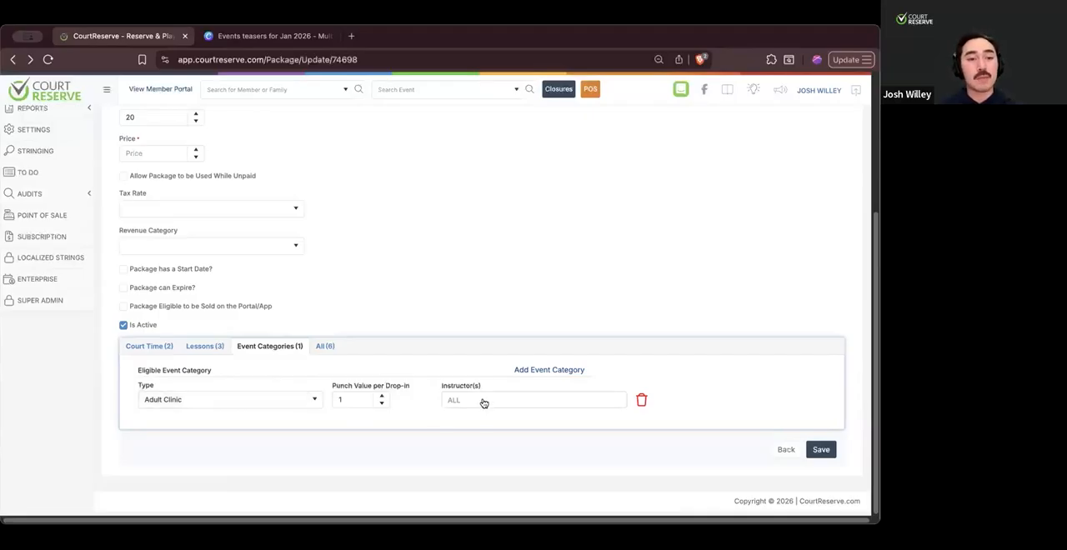
click(149, 345)
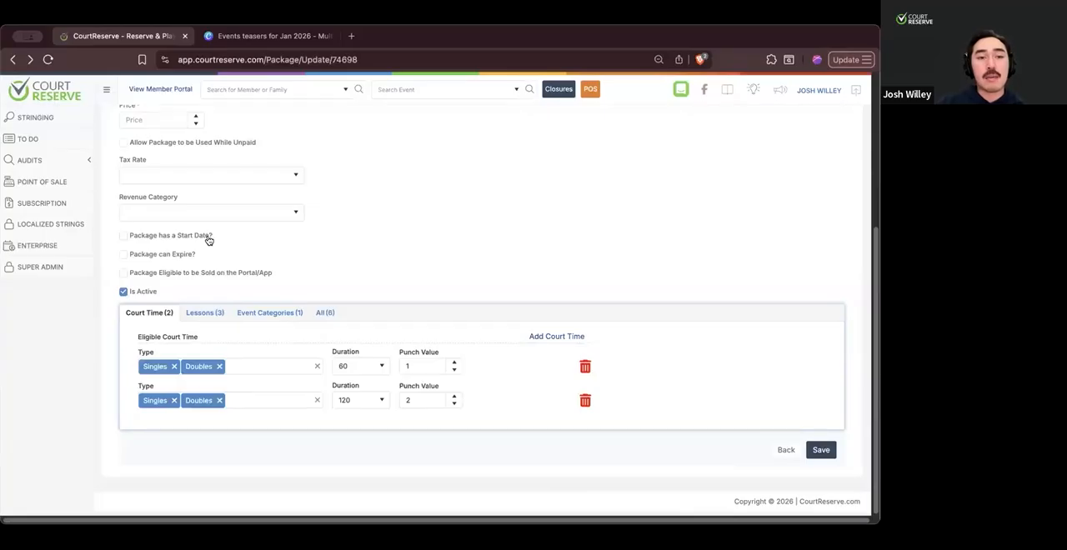
- Give the package a start date of 1/1/2026
scroll(208, 240, up, 5)
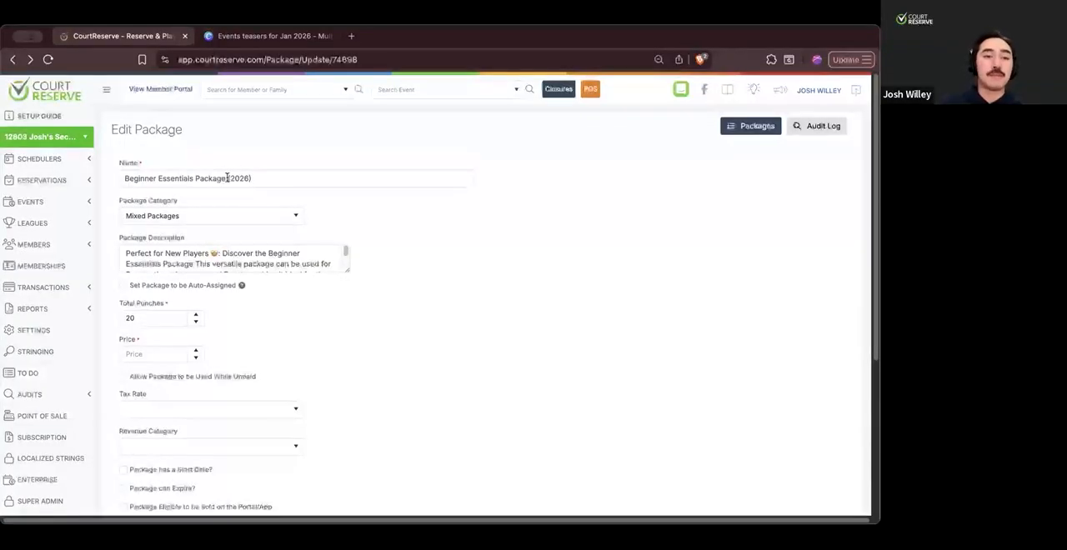
scroll(208, 267, down, 3)
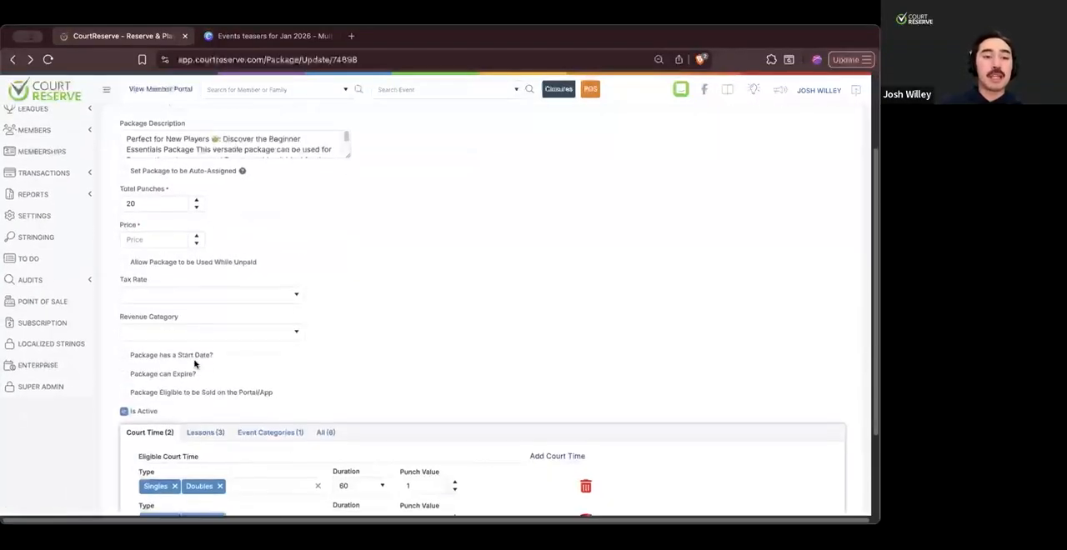
click(123, 356)
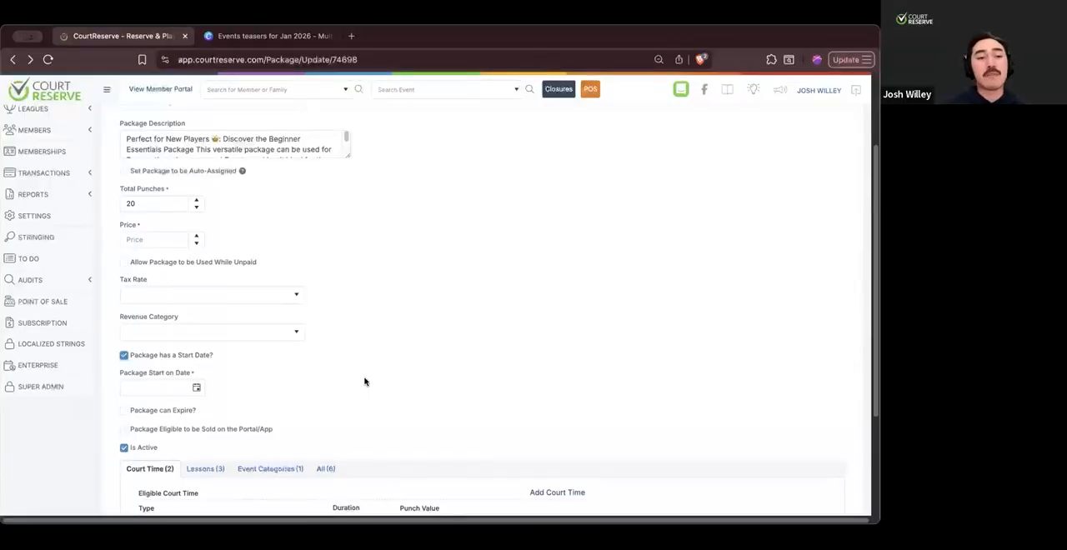
scroll(300, 376, down, 2)
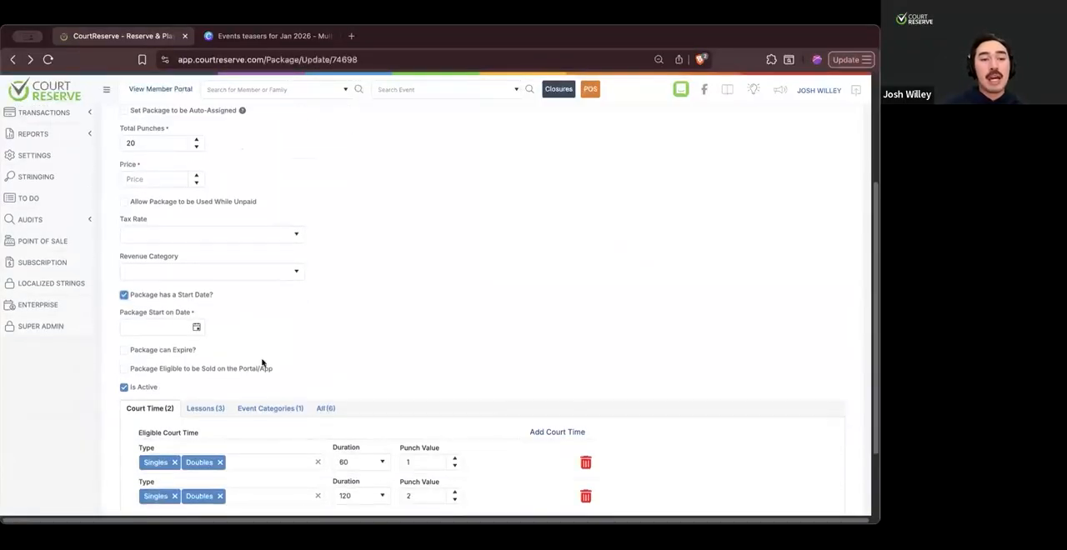
click(196, 327)
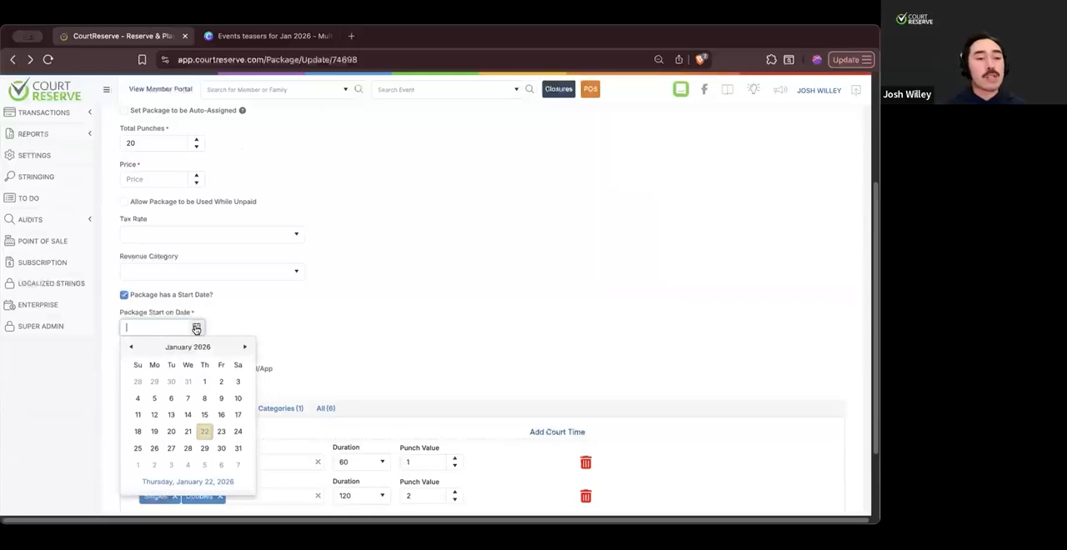
click(204, 381)
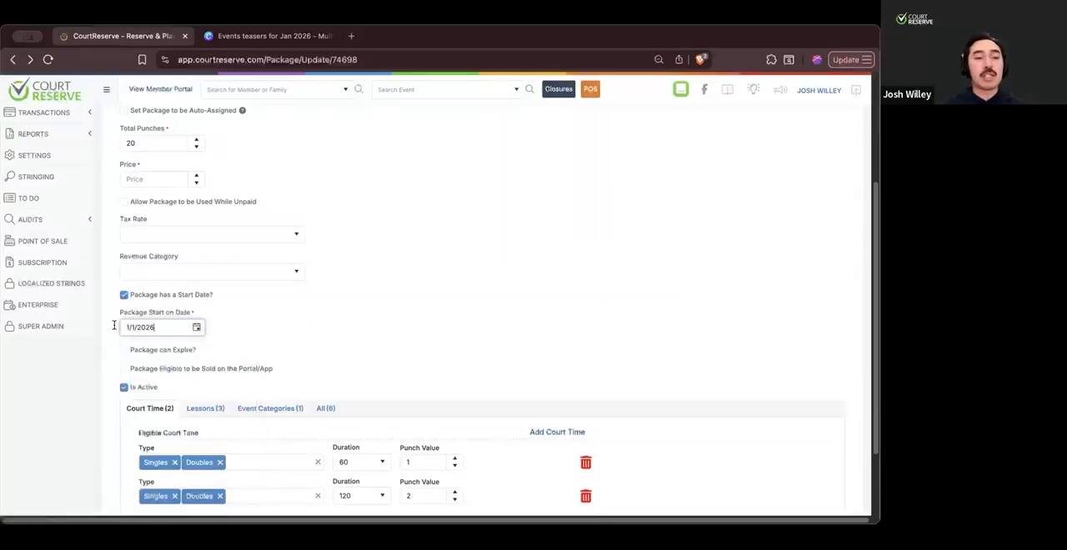
click(288, 344)
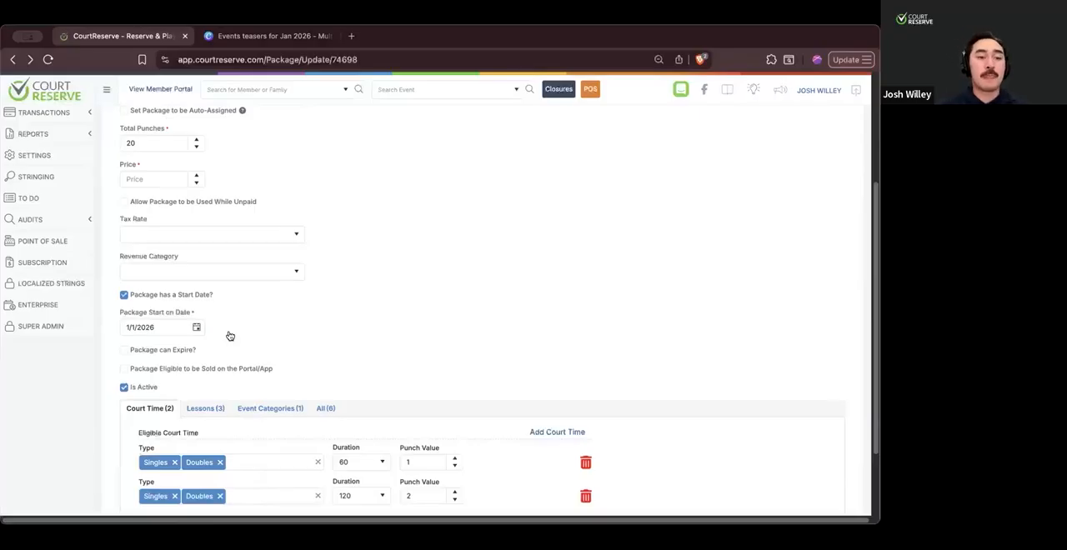
- Allow the package to expire and set it to expire on the specific date 12/31/2026
click(124, 351)
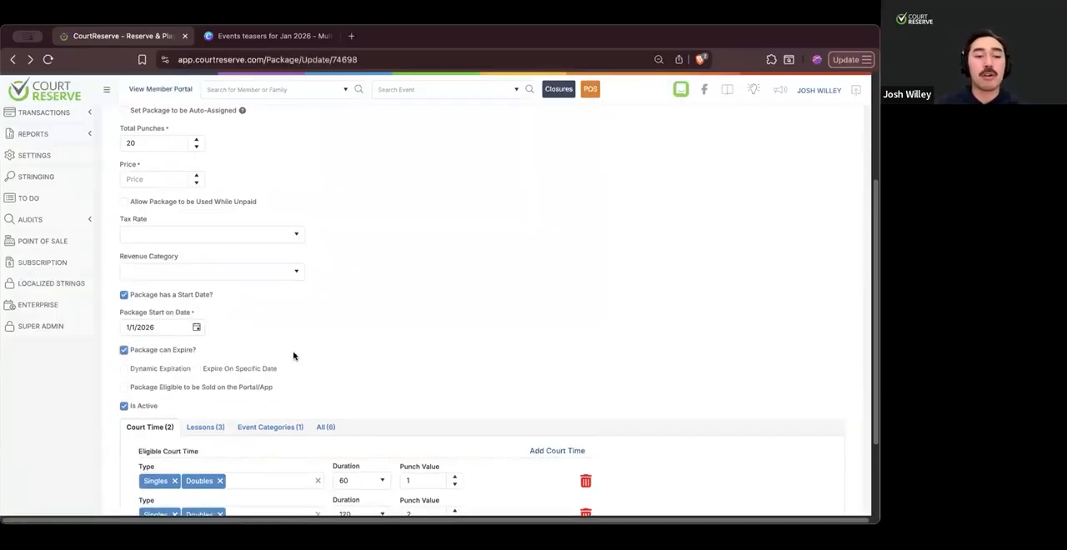
scroll(293, 356, down, 1)
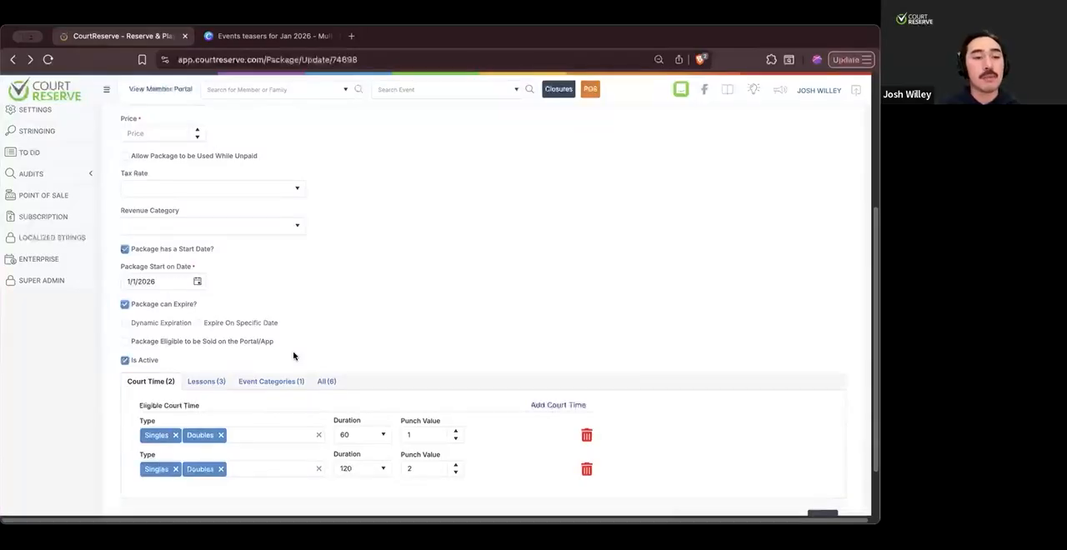
click(198, 324)
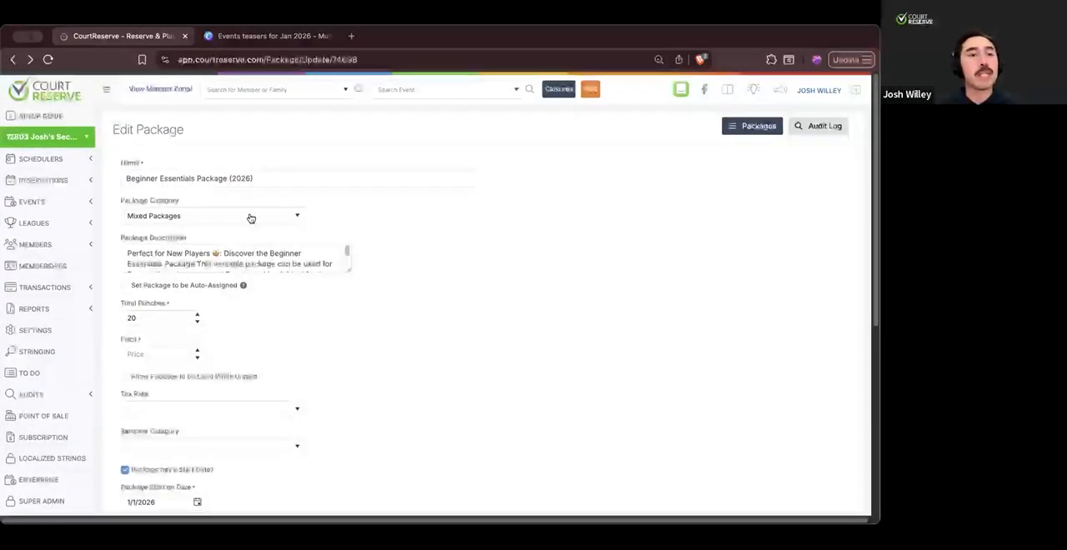
scroll(252, 299, down, 3)
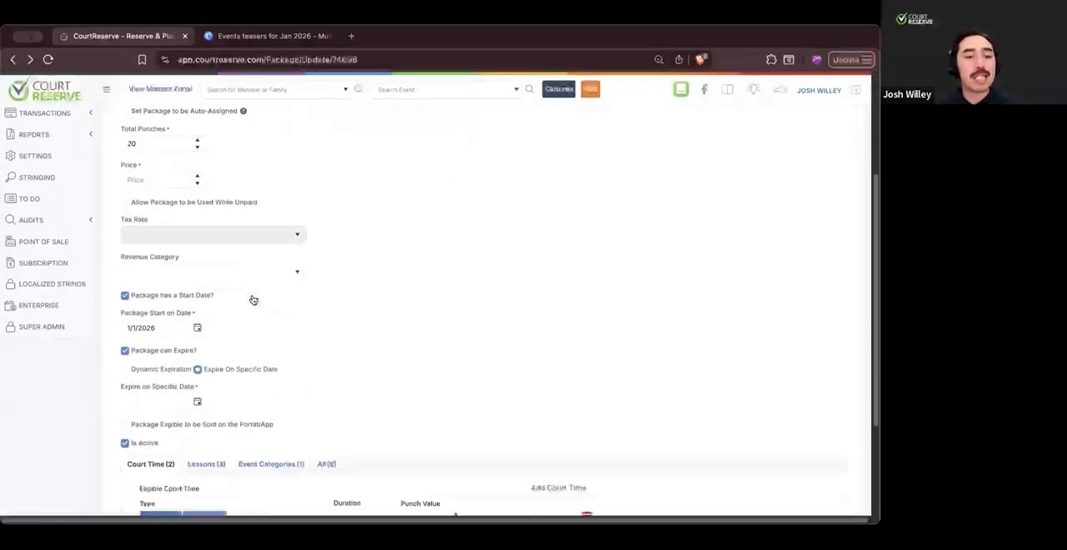
click(197, 389)
click(242, 231)
click(243, 231)
click(242, 231)
click(242, 231)
click(243, 231)
click(243, 231)
click(242, 231)
click(243, 230)
click(243, 231)
click(243, 231)
click(243, 231)
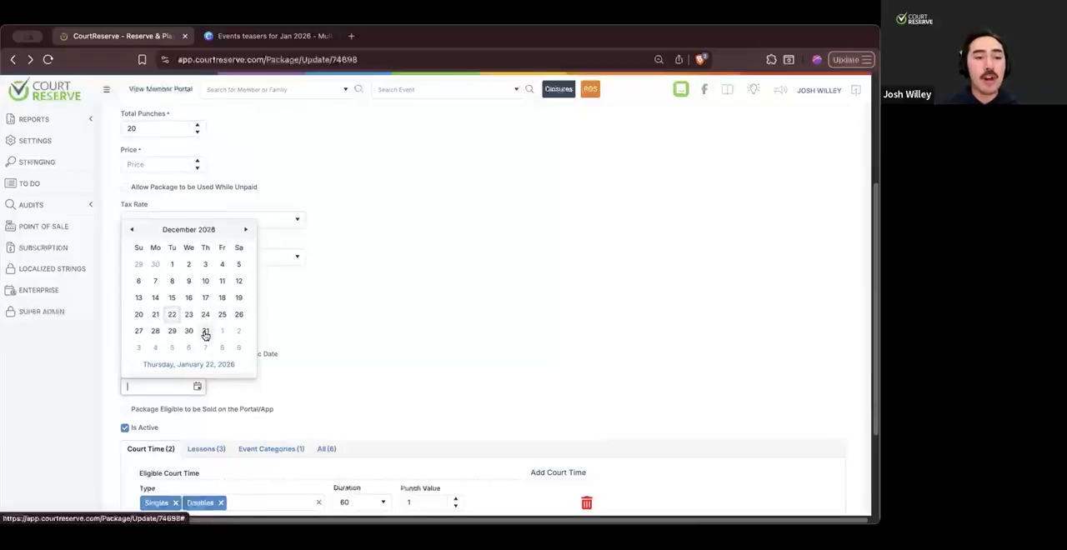
click(205, 331)
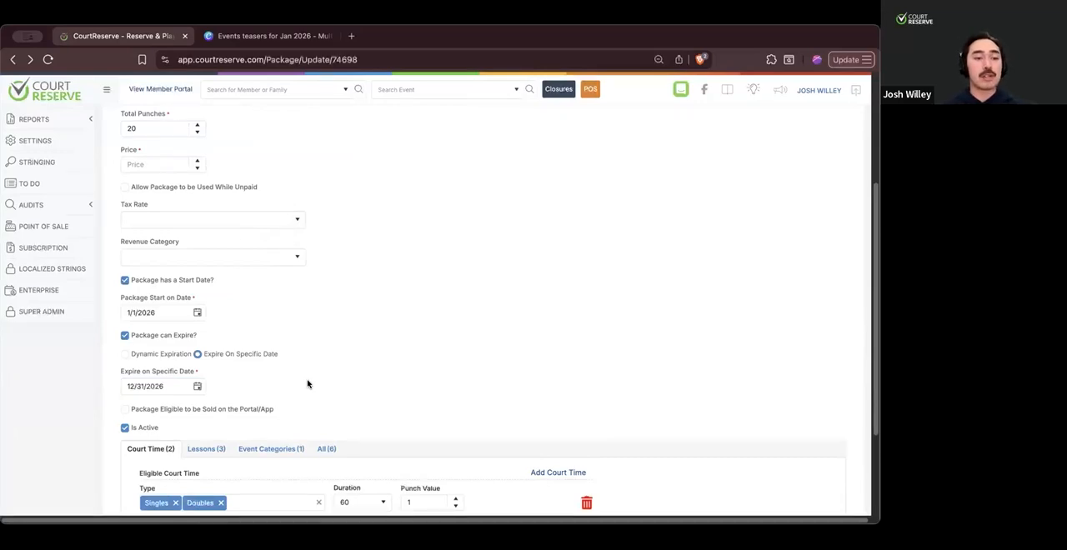
- Switch the package to Dynamic Expiration and set it to expire after 6 Month(s)
click(126, 356)
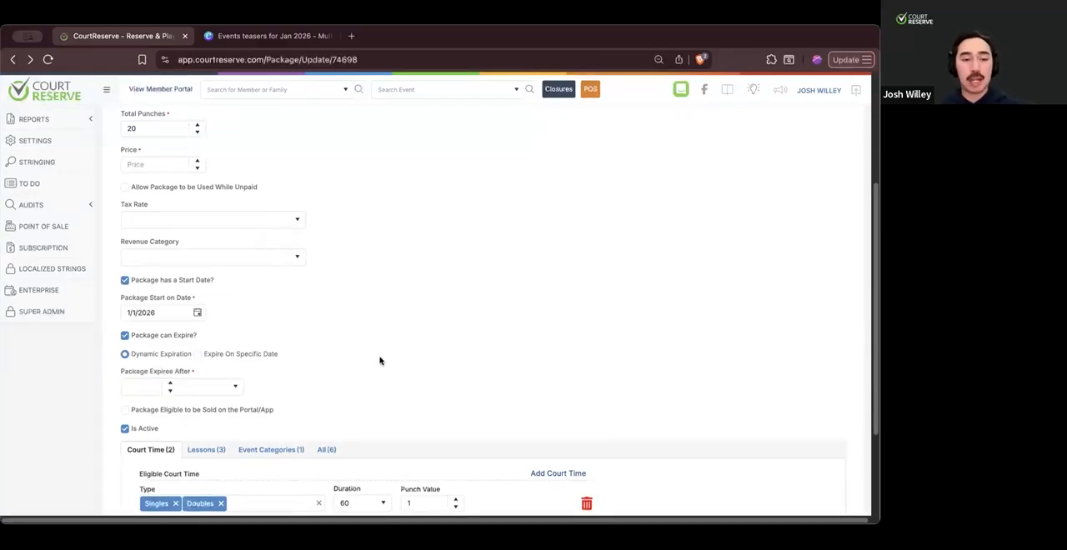
click(232, 387)
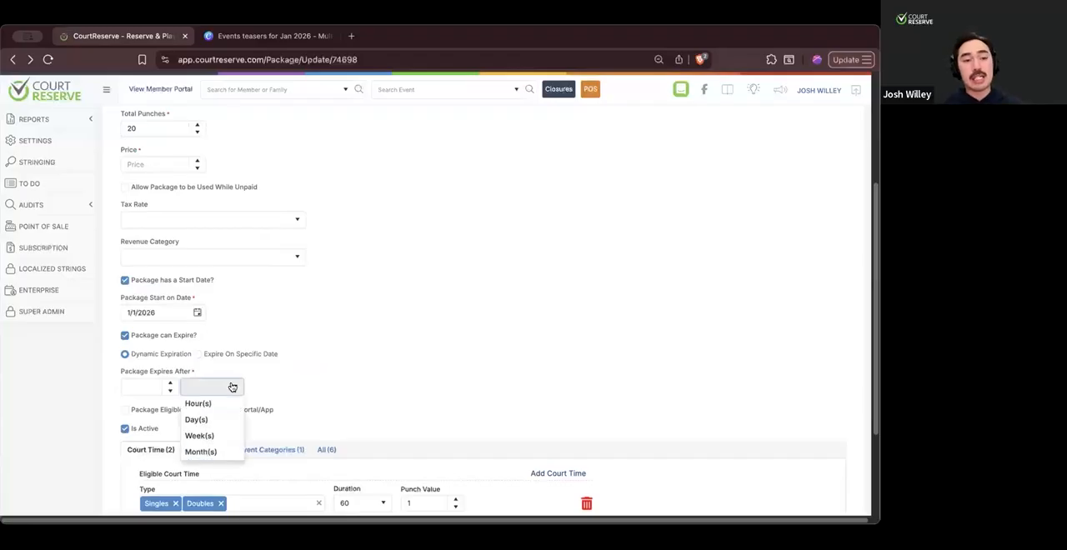
click(206, 451)
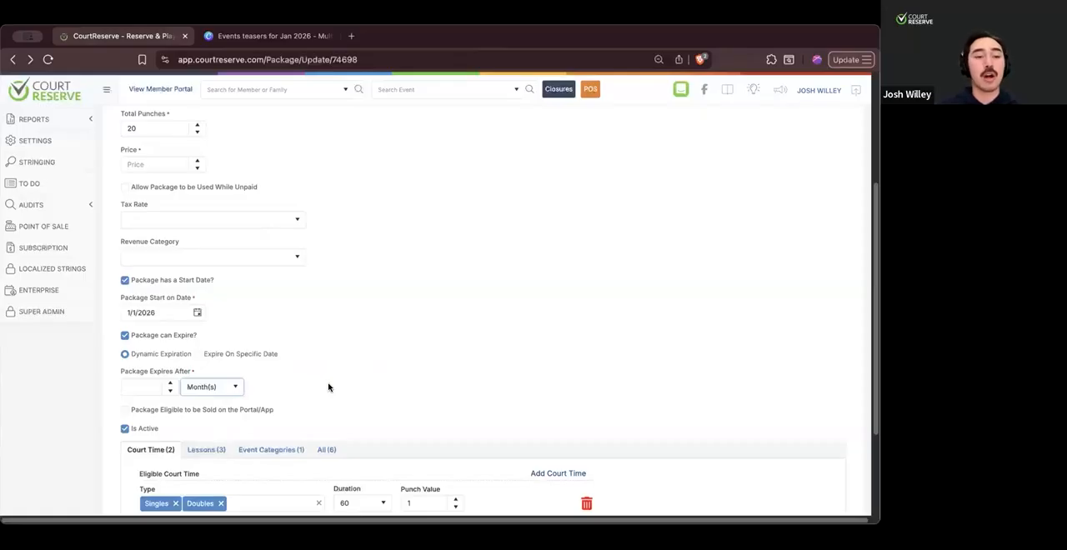
click(138, 386)
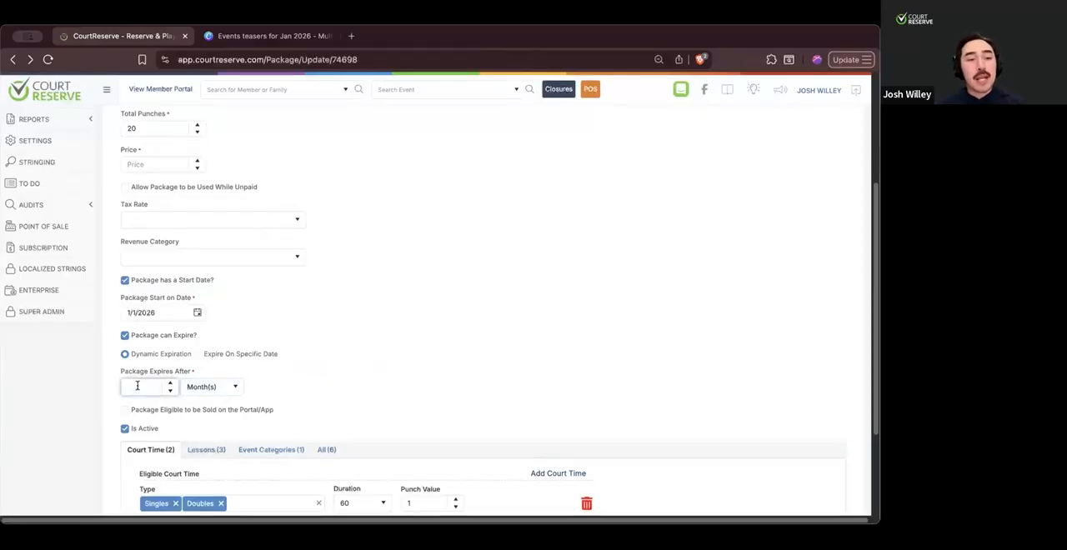
text(6)
click(337, 369)
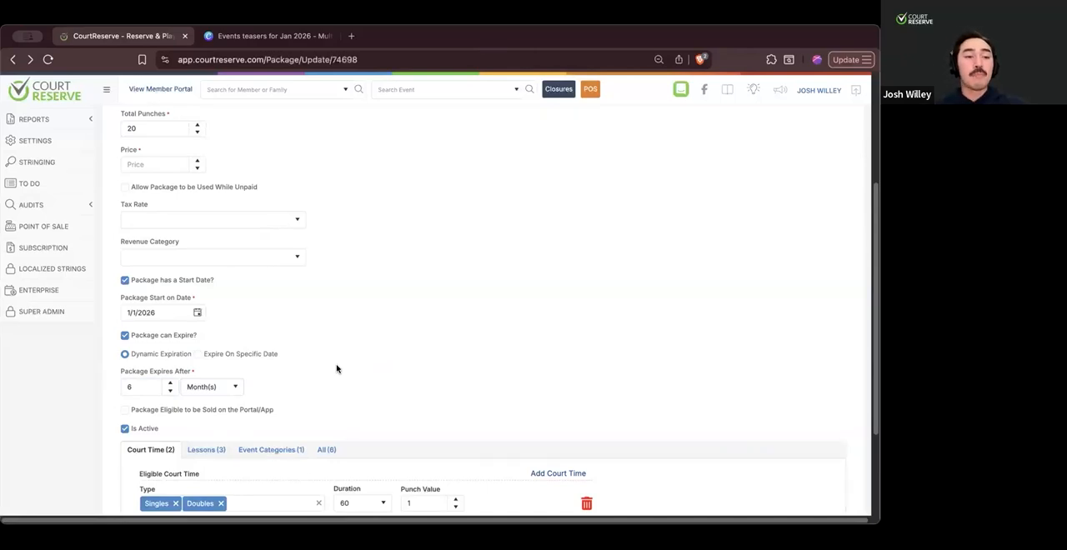
- Change the package's dynamic expiration period to 3 months
click(152, 382)
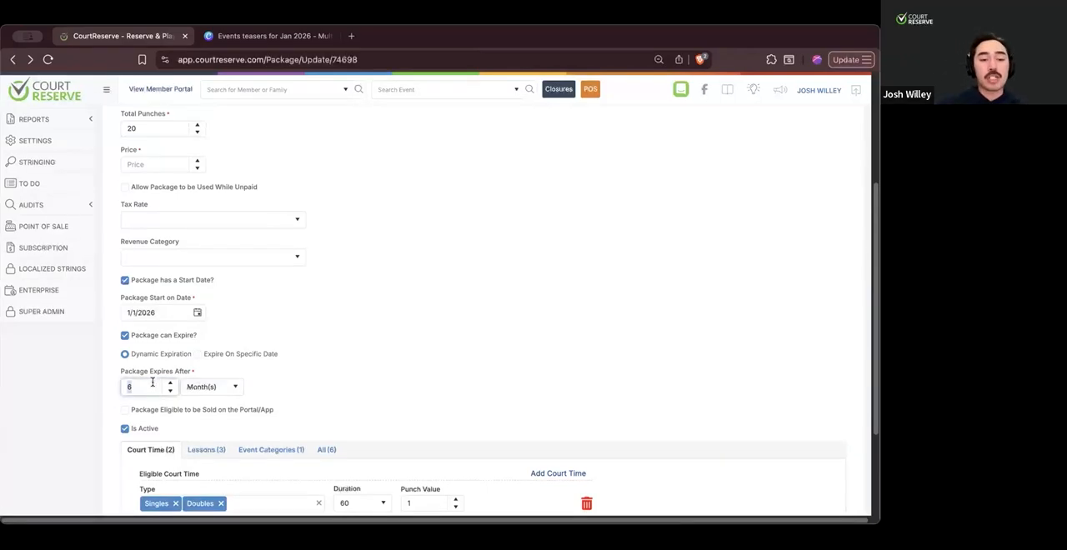
text(3)
click(301, 365)
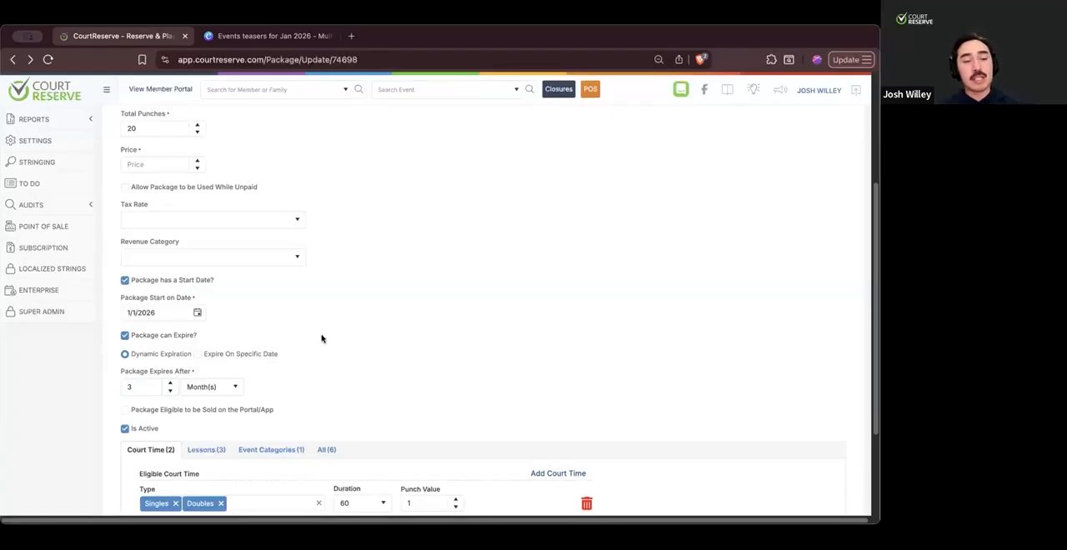
- Turn off the package's expiration and start date options
click(125, 336)
click(125, 281)
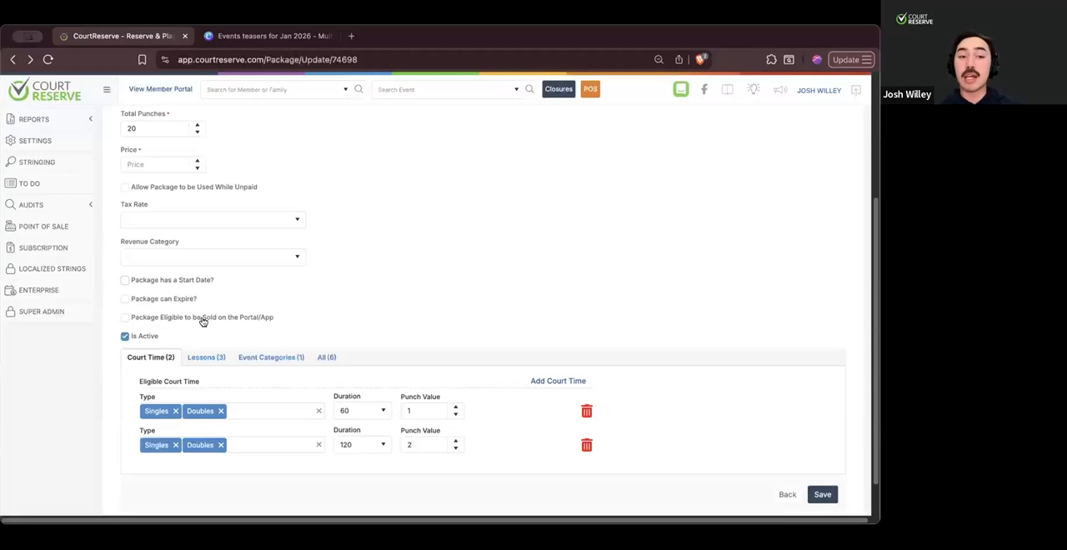
- Make the package eligible to be sold on the Portal/App and bring up its purchase date and membership settings
scroll(203, 322, up, 5)
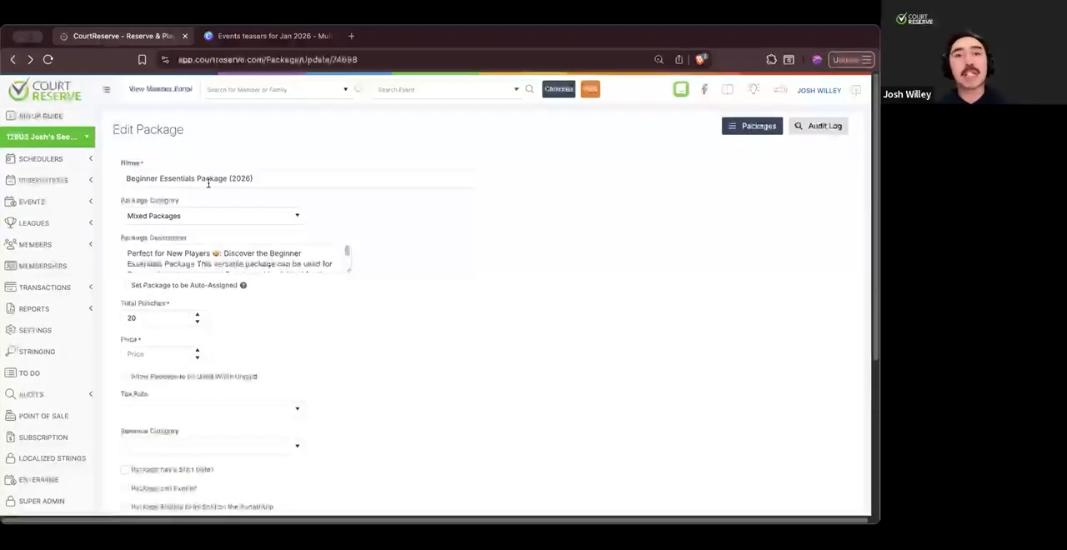
scroll(214, 276, down, 1)
scroll(214, 275, down, 1)
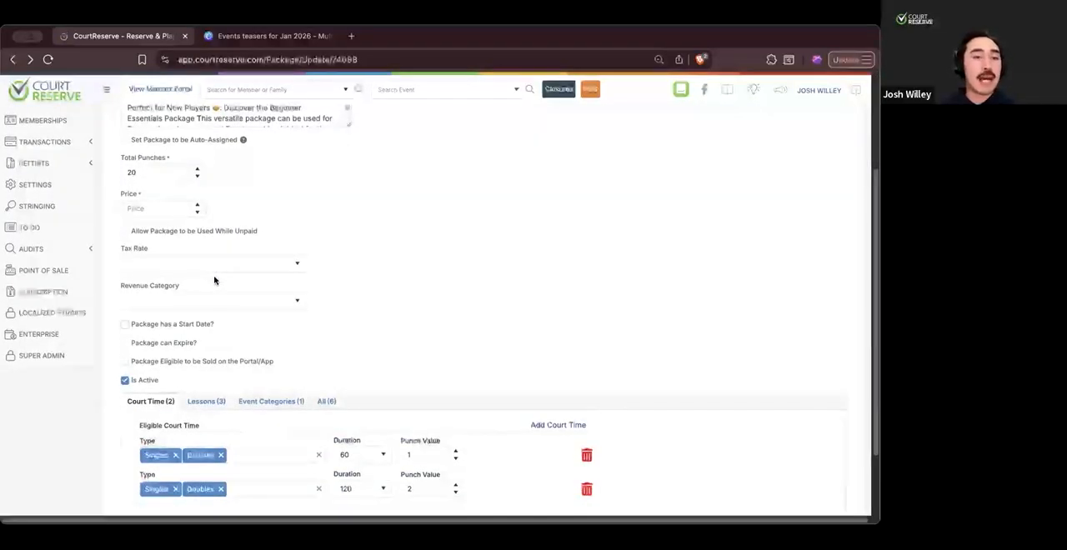
click(126, 364)
scroll(332, 372, down, 1)
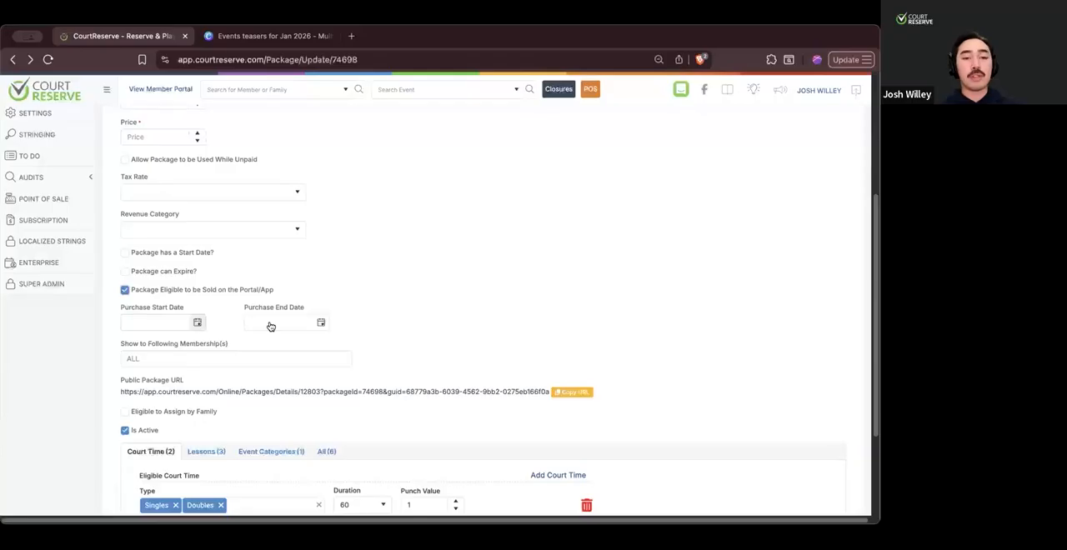
- Set the package's purchase end date to 1/31/2026 and clear the date again
click(321, 323)
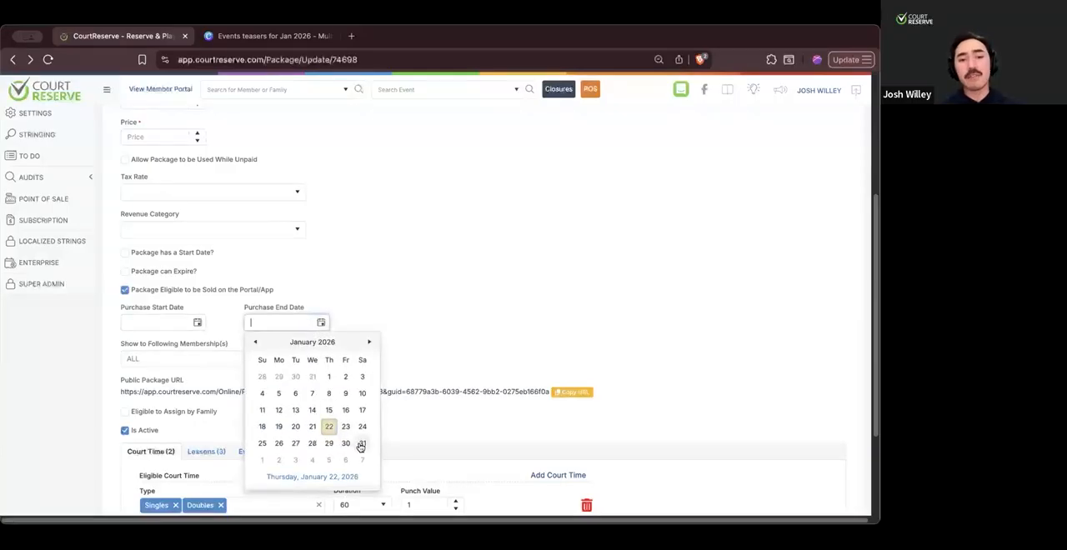
click(362, 443)
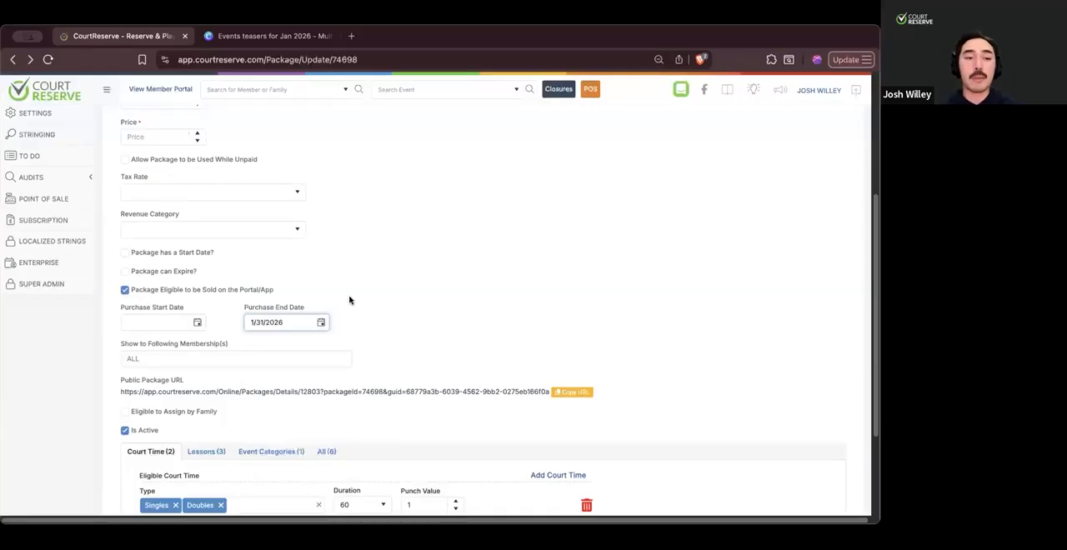
key(shift+Left)
key(shift+Left)
key(shift+Left)
key(shift+Left)
key(shift+Left)
key(shift+Left)
key(shift+Left)
key(shift+Left)
key(shift+Left)
key(BackSpace)
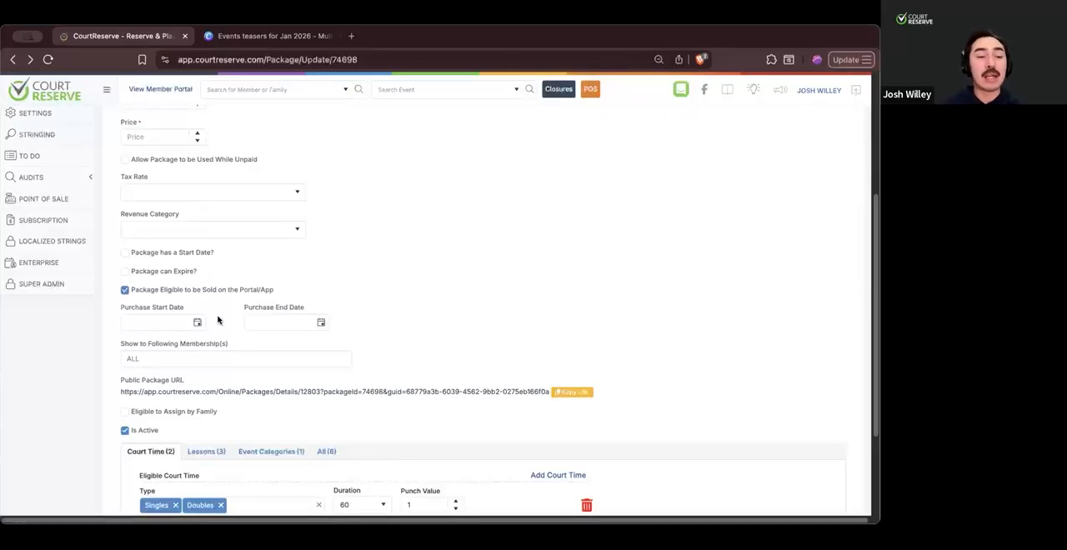
- Give the package a start date and set it to 1/1/2027
click(158, 253)
click(197, 284)
click(188, 304)
click(246, 304)
click(144, 328)
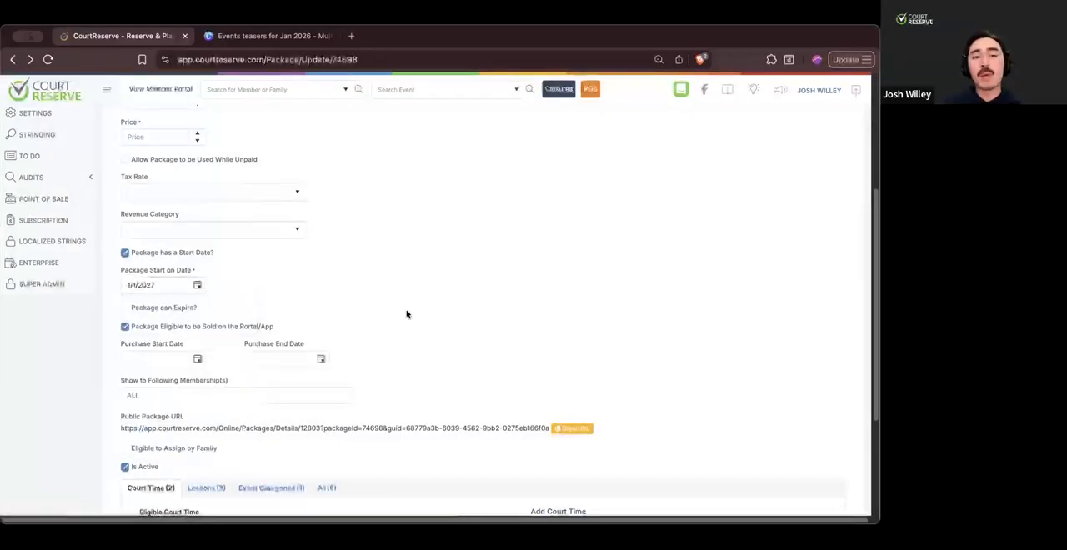
- Browse the purchase start date calendar to November 2026 and close it without picking a date
scroll(405, 311, down, 1)
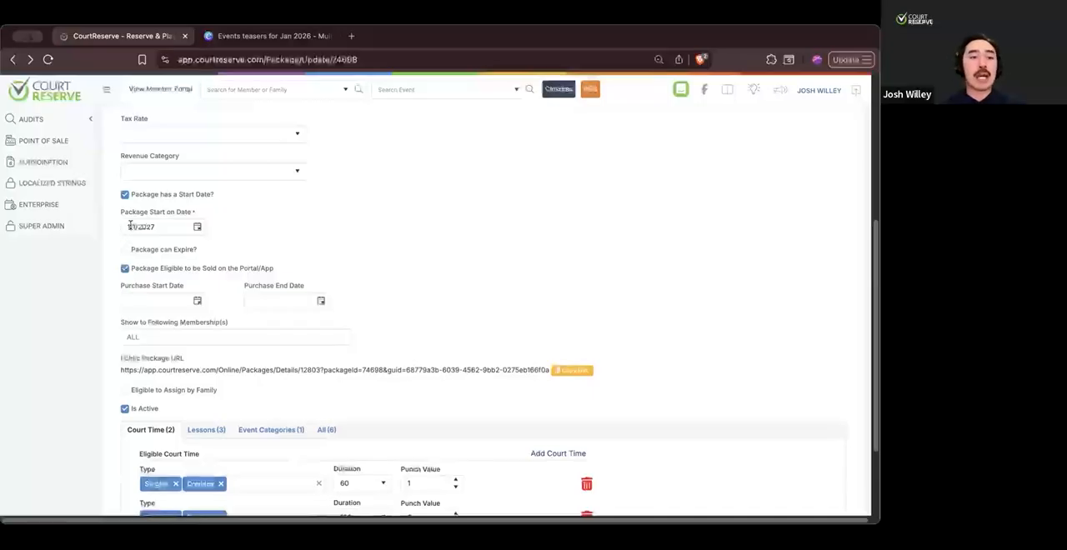
click(197, 302)
click(203, 320)
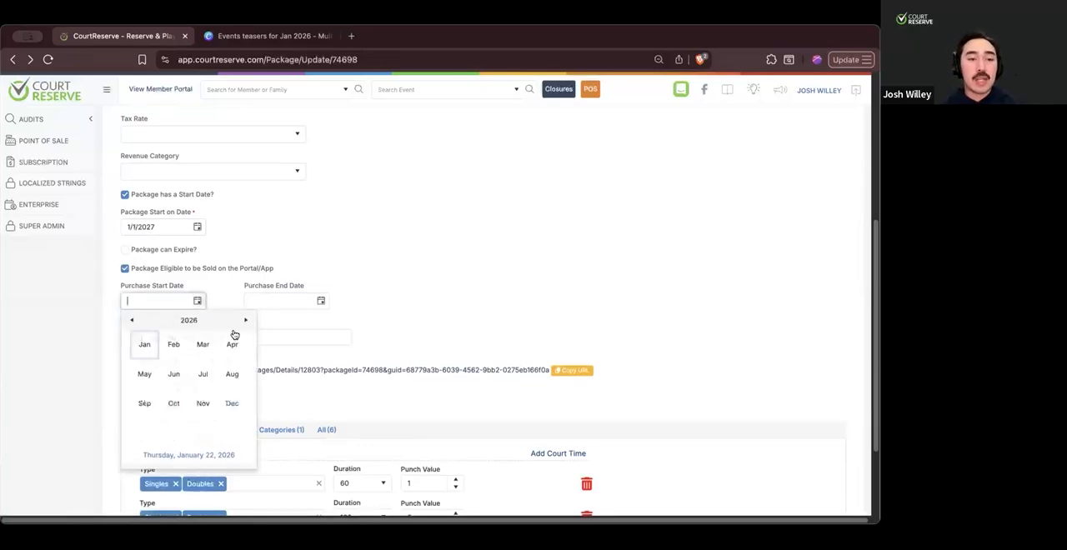
click(203, 403)
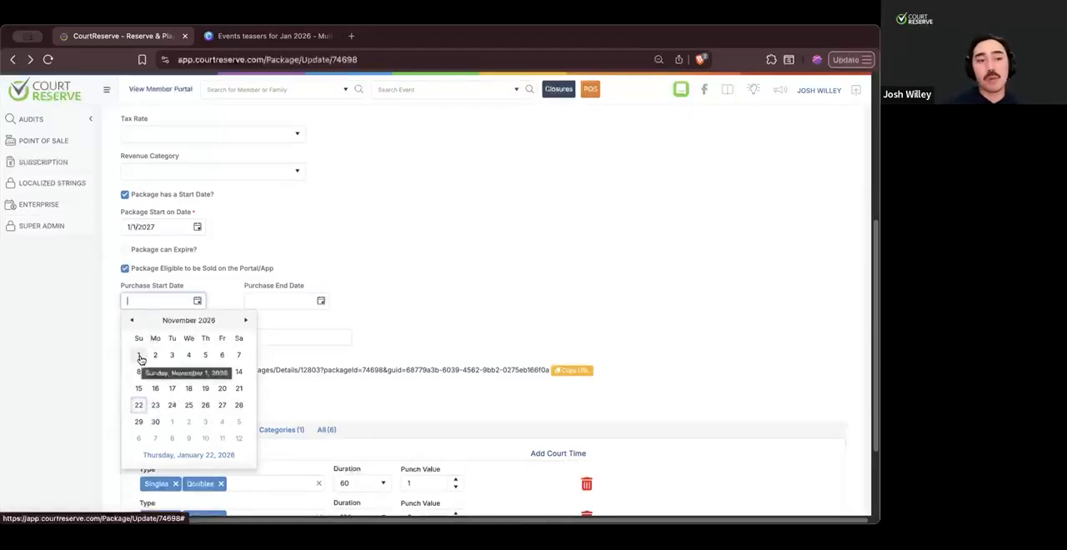
click(385, 234)
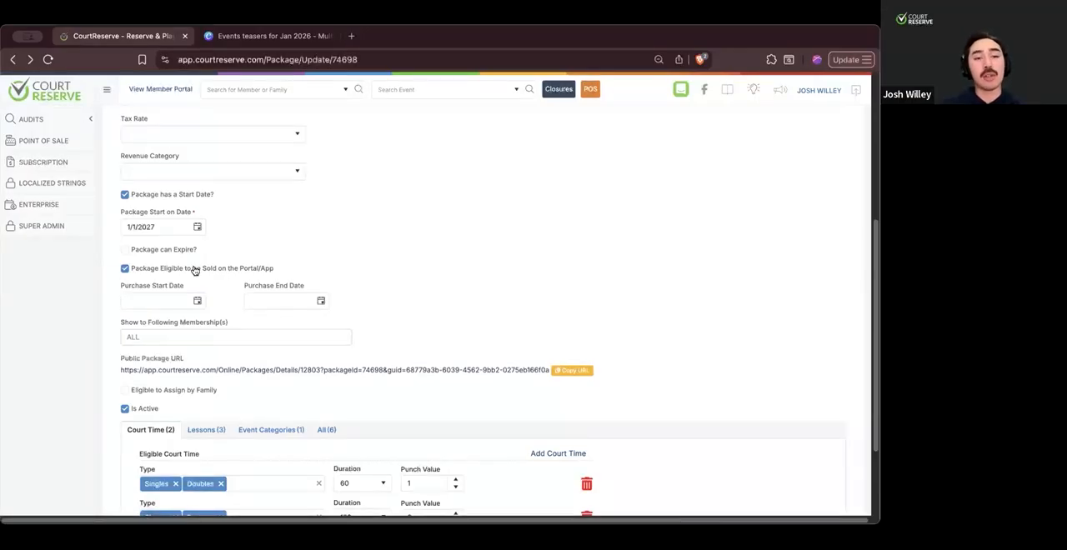
- Limit the package's visibility to Premium Membership and remove that restriction again
click(240, 338)
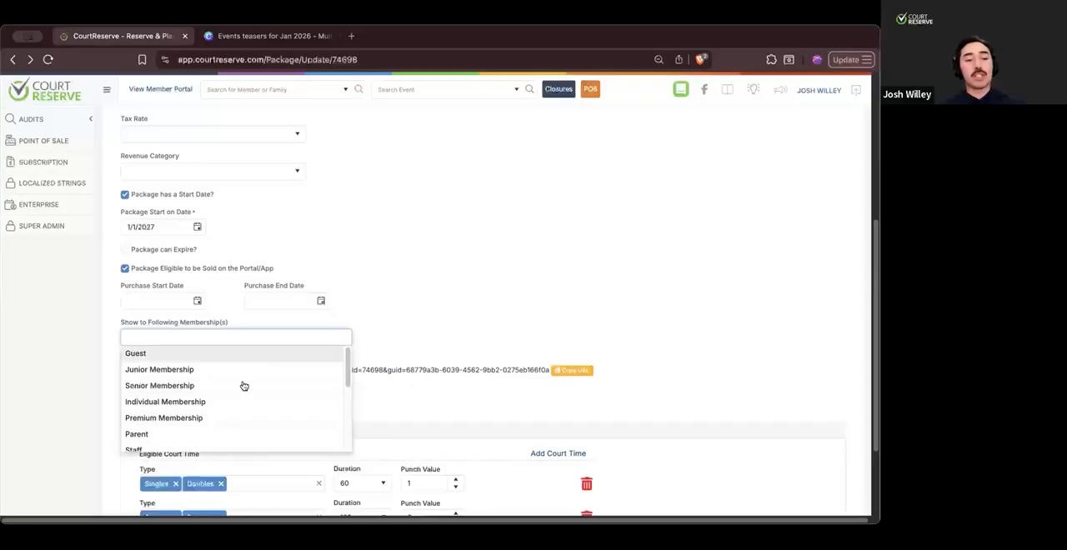
click(235, 418)
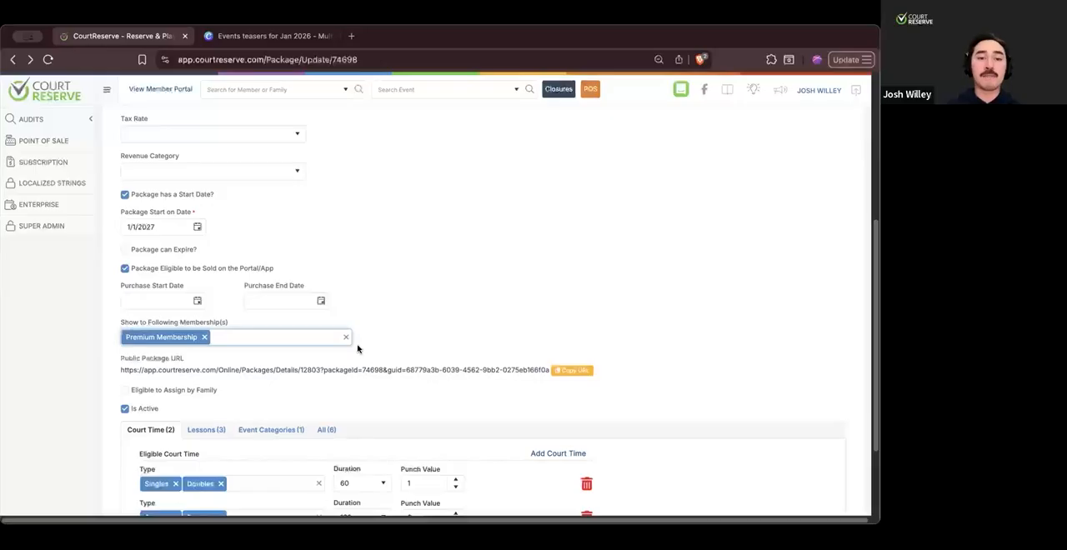
click(345, 336)
click(426, 333)
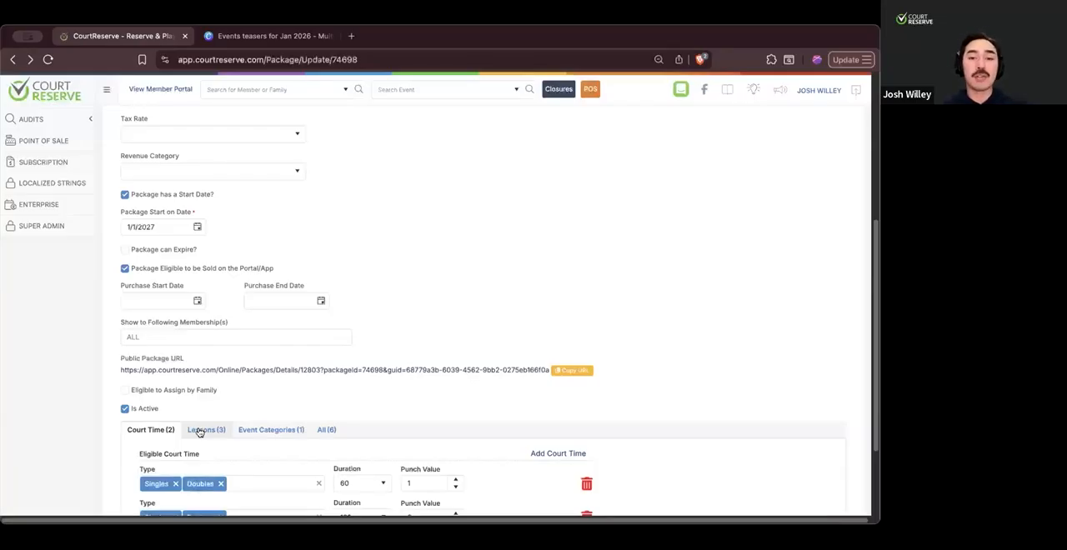
- Enable Eligible to Assign by Family for the package and turn the option off again
scroll(385, 319, down, 2)
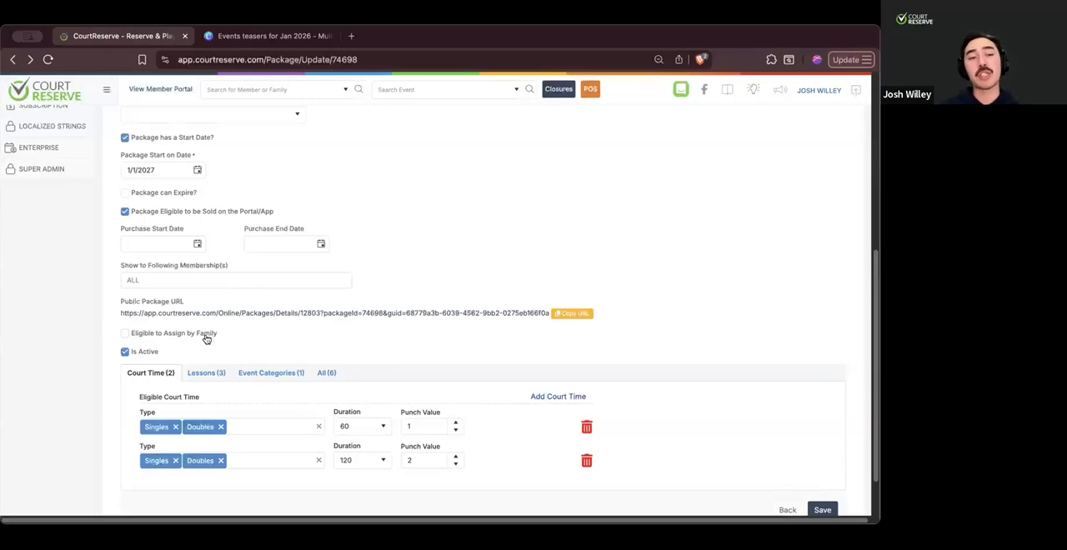
click(125, 333)
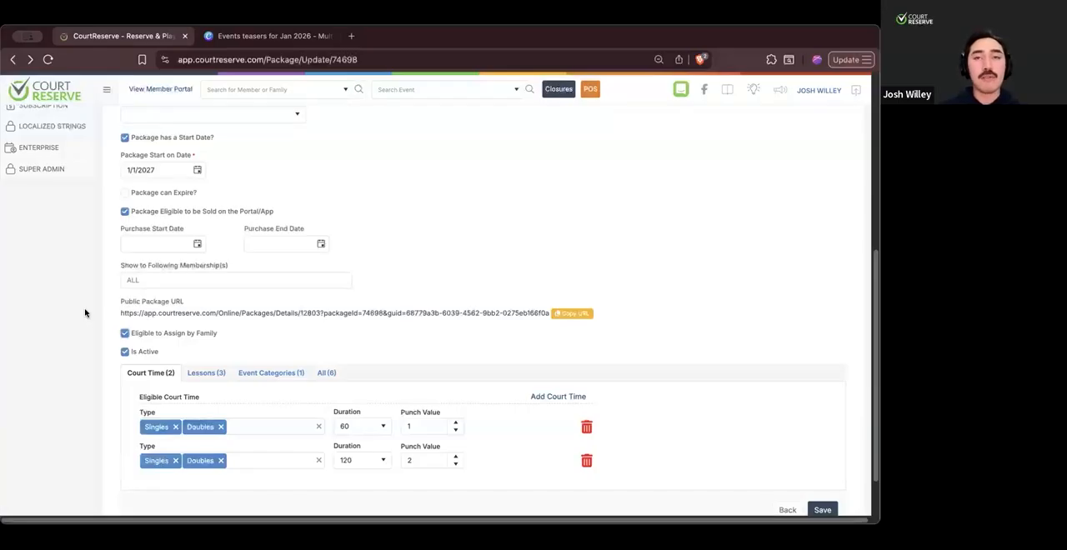
click(125, 334)
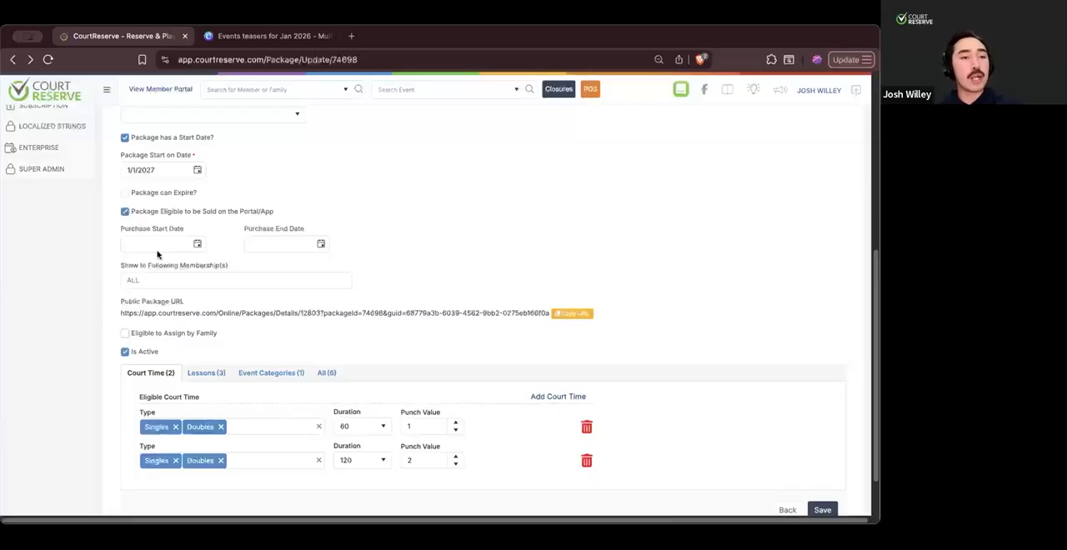
- Review the package's settings, from its name, punches and price to its dates, portal sales options and eligible court time
scroll(167, 279, up, 2)
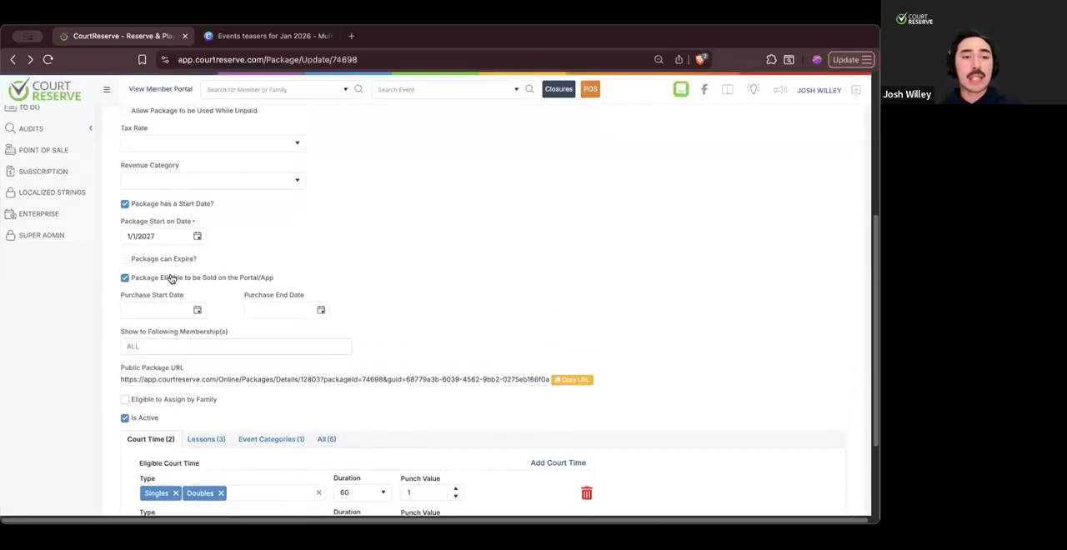
scroll(171, 279, up, 4)
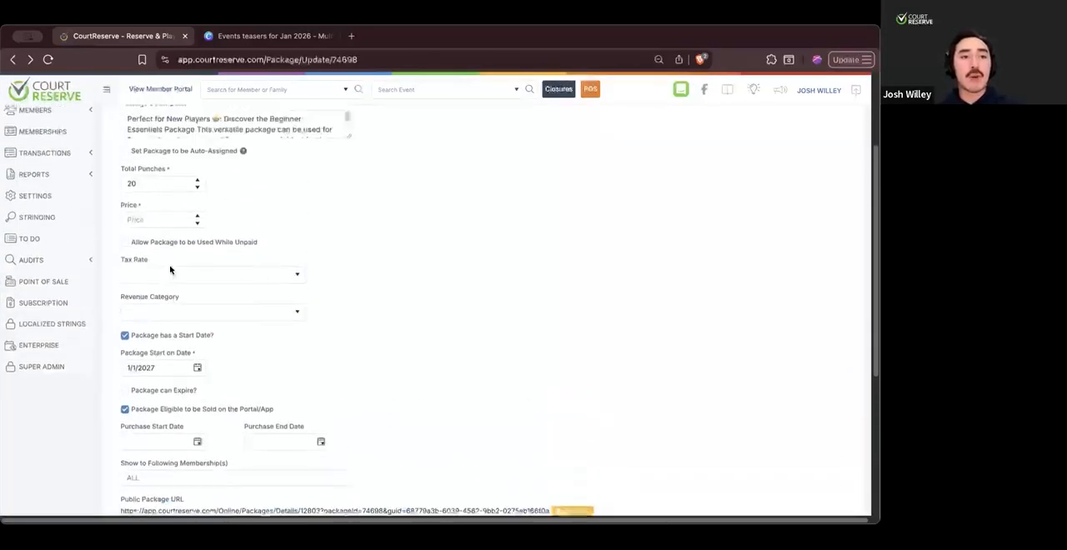
scroll(170, 269, up, 1)
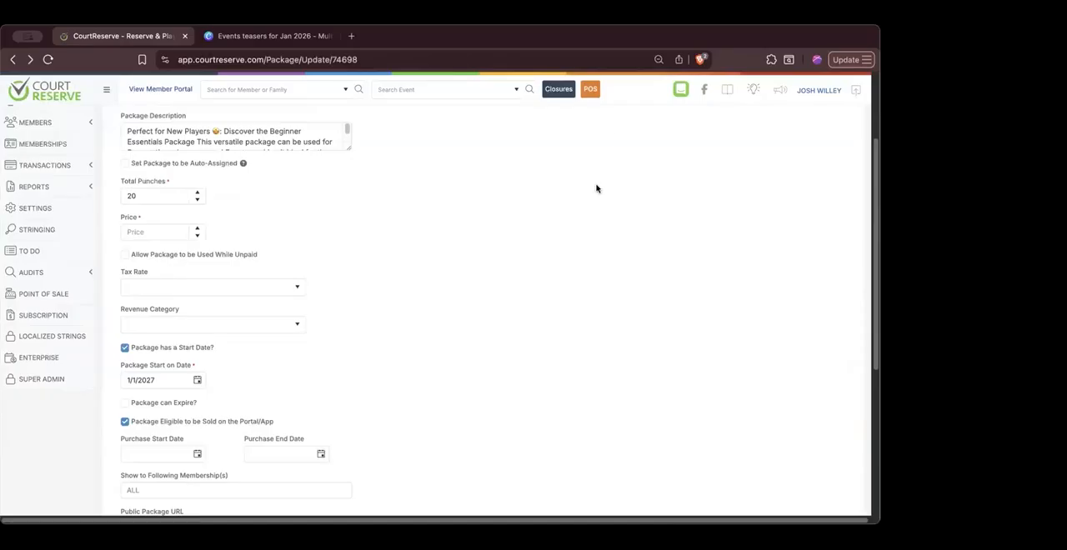
scroll(595, 189, up, 1)
scroll(594, 177, up, 2)
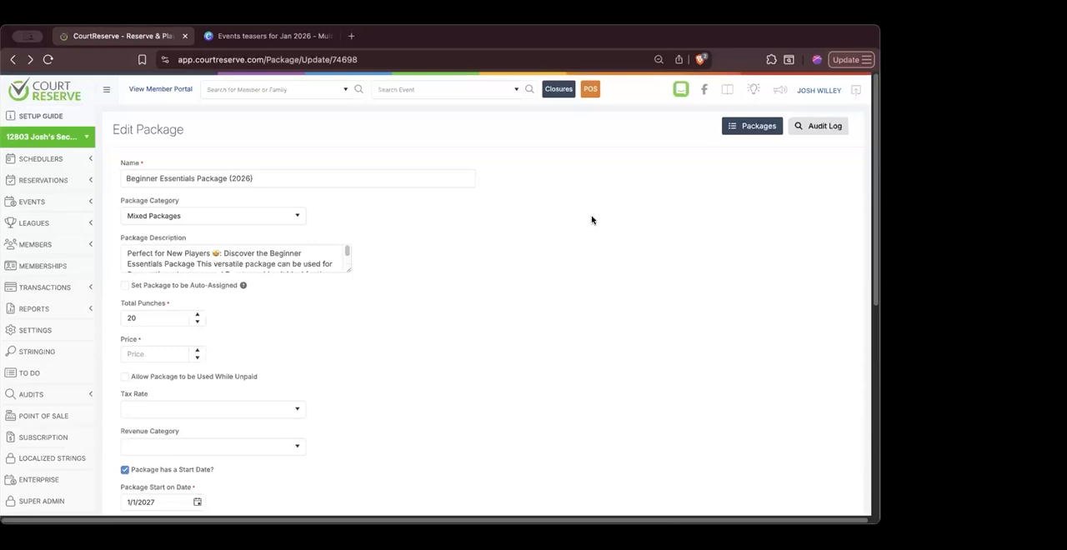
scroll(592, 221, down, 5)
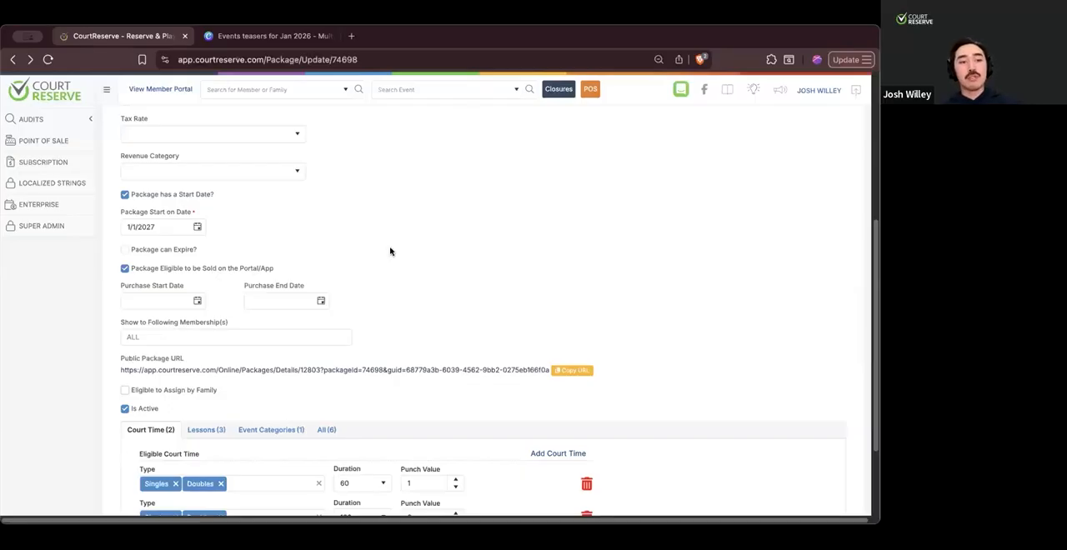
scroll(390, 251, up, 1)
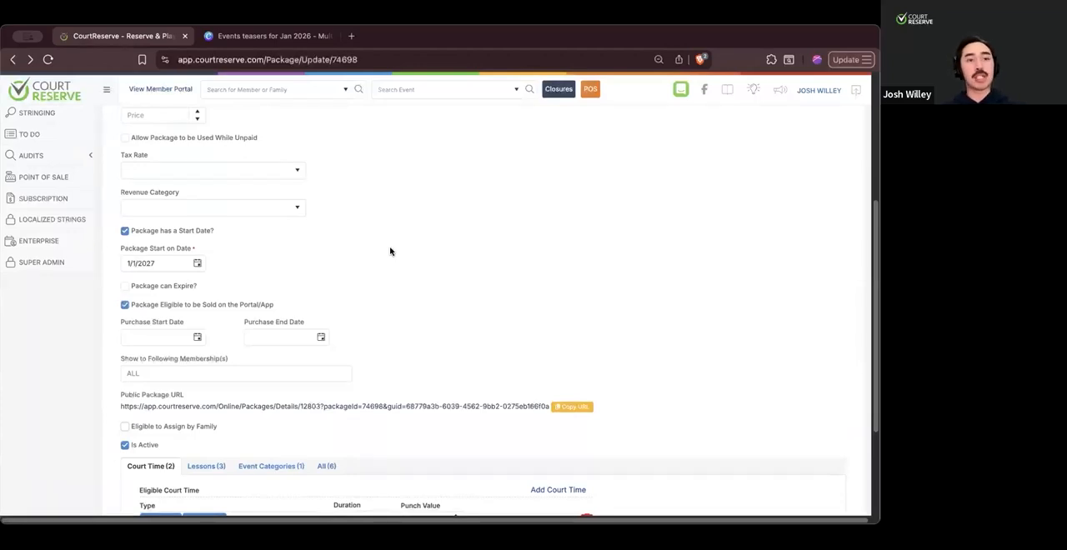
scroll(390, 250, up, 2)
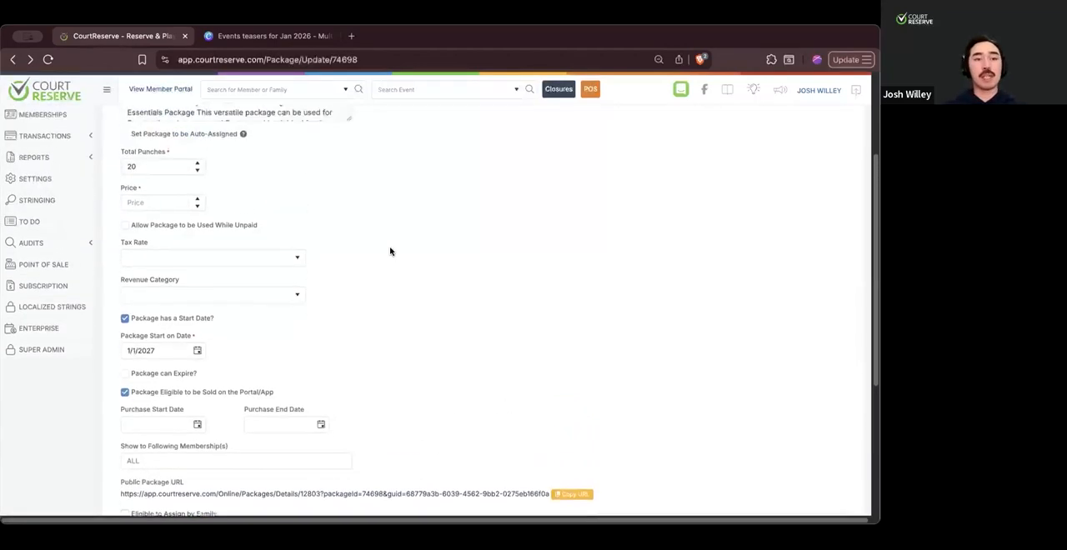
scroll(338, 243, down, 1)
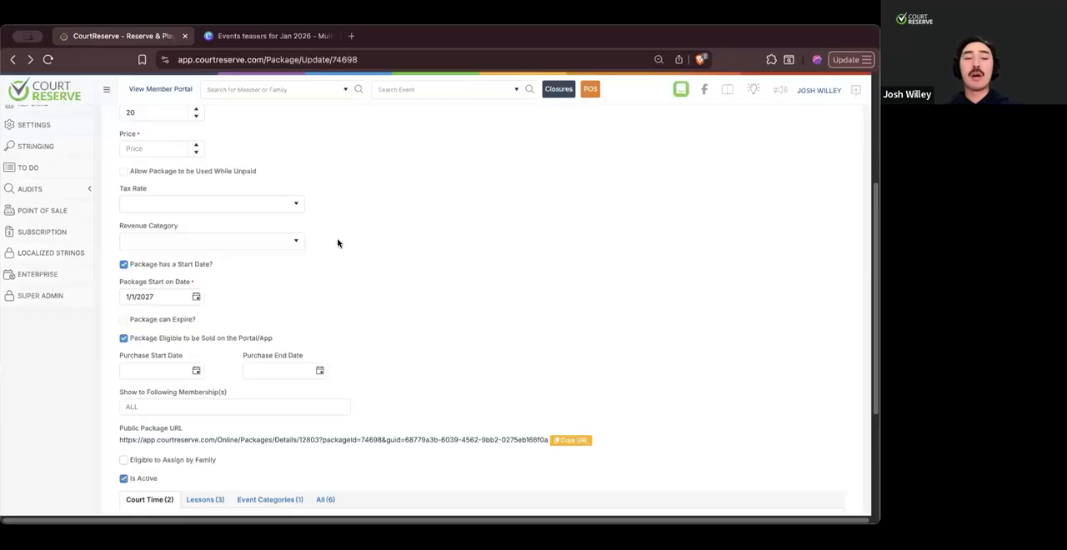
scroll(261, 309, down, 3)
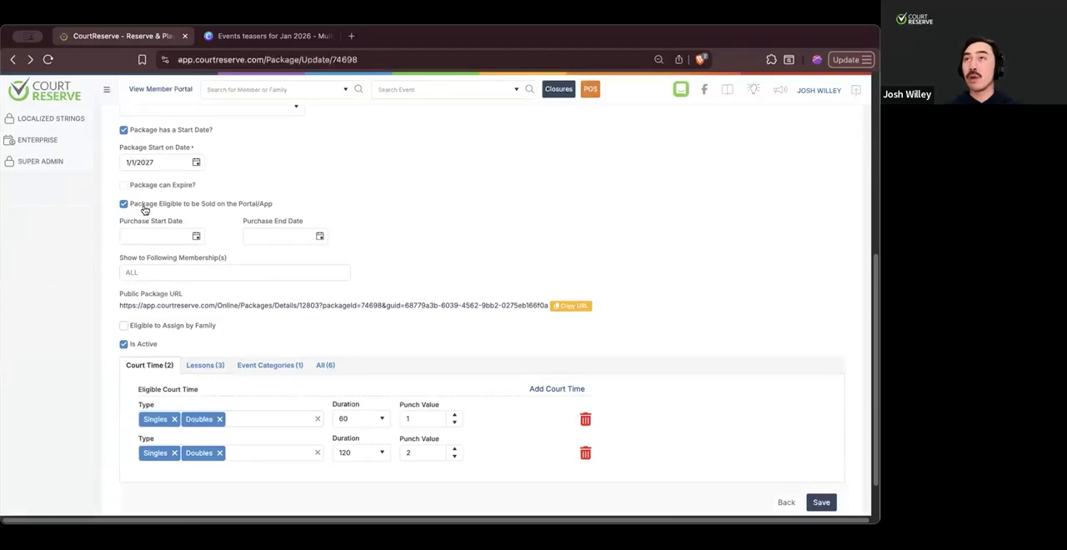
- Choose Premium Membership as the only membership the package is shown to and deselect it again
click(187, 275)
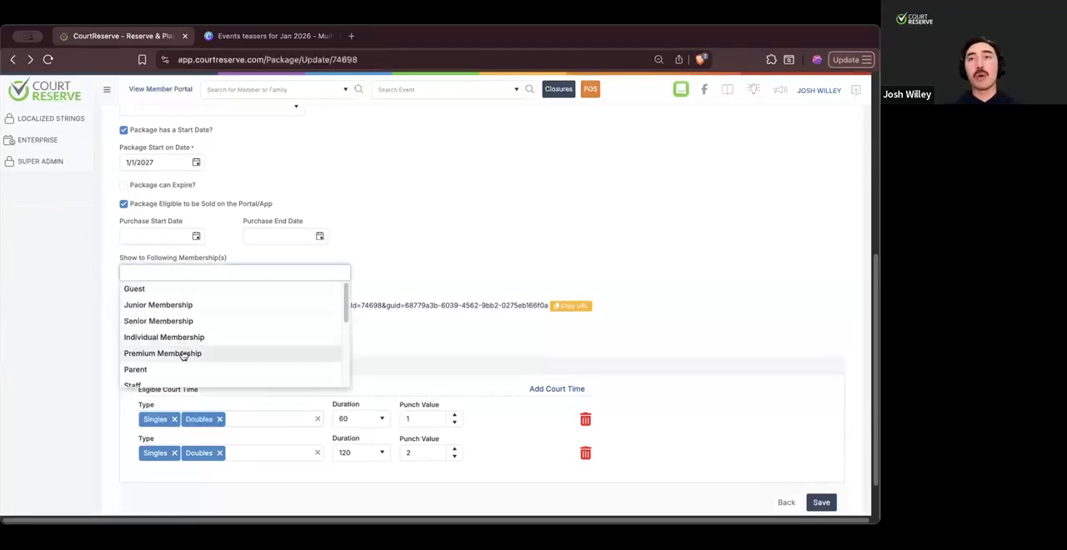
click(182, 354)
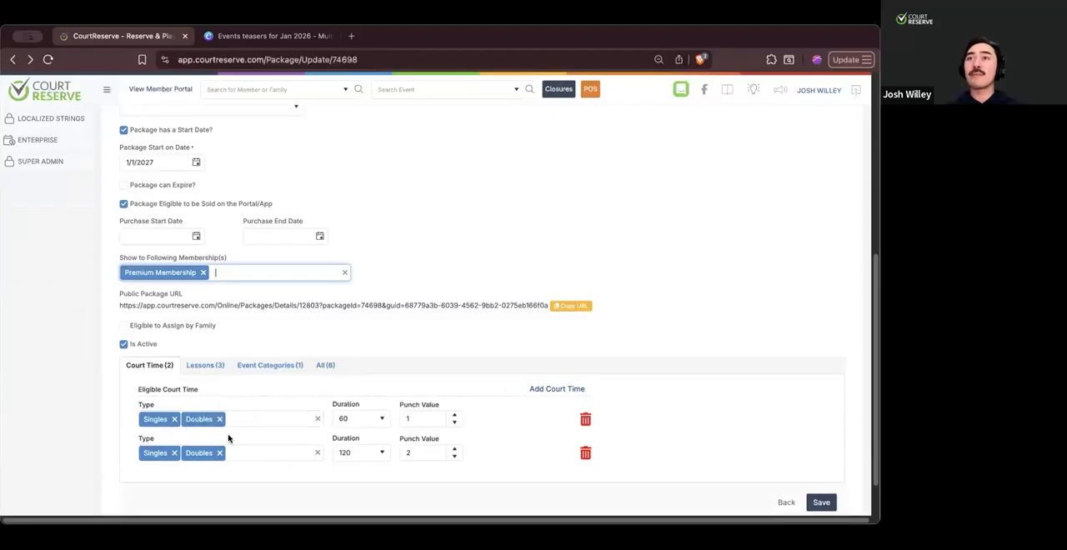
click(203, 274)
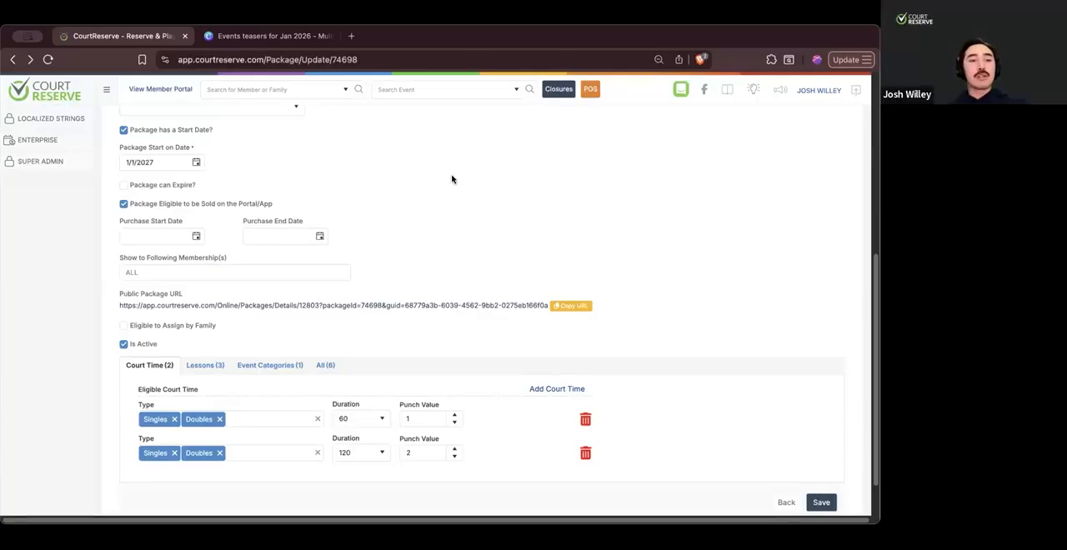
- View the package's eligible event categories and set its price to $200.00
click(271, 368)
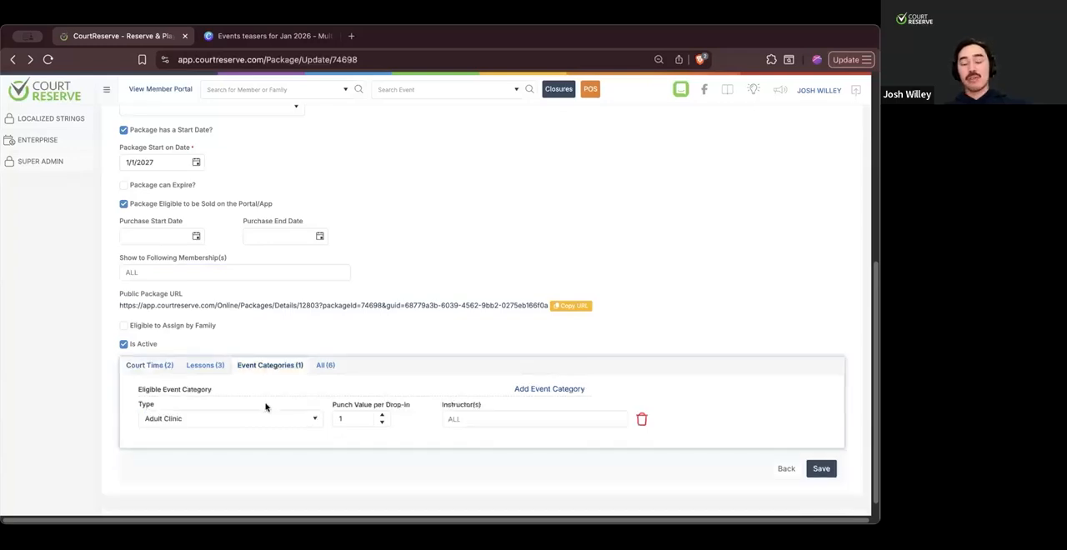
scroll(265, 408, up, 1)
scroll(301, 425, up, 2)
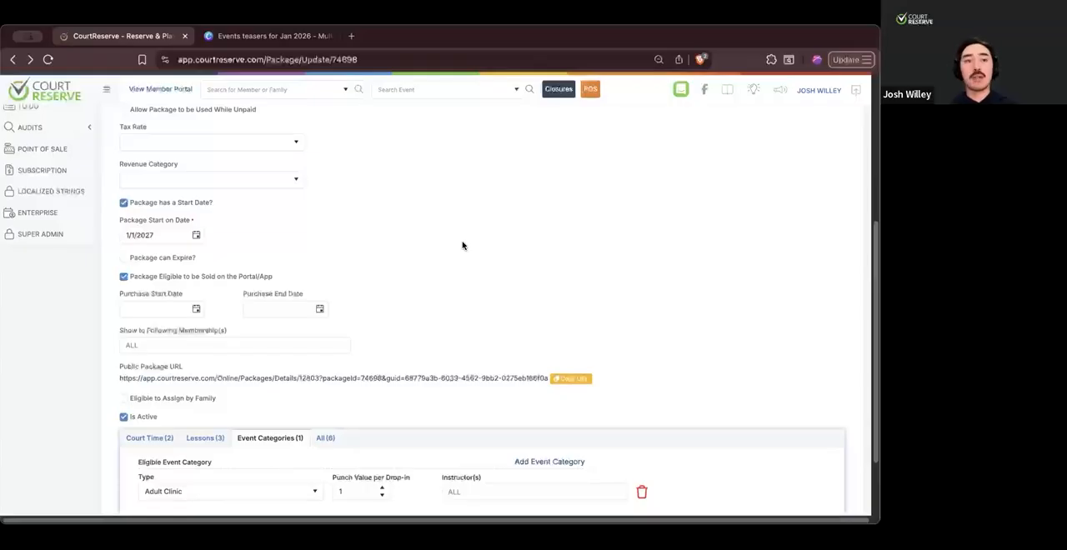
scroll(400, 236, up, 4)
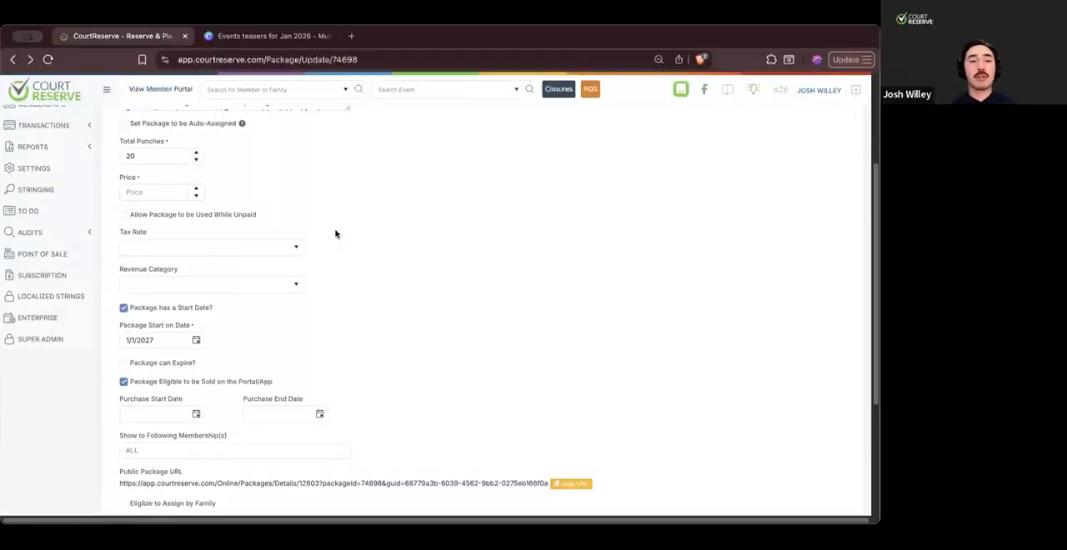
scroll(234, 242, up, 1)
click(131, 241)
text(200)
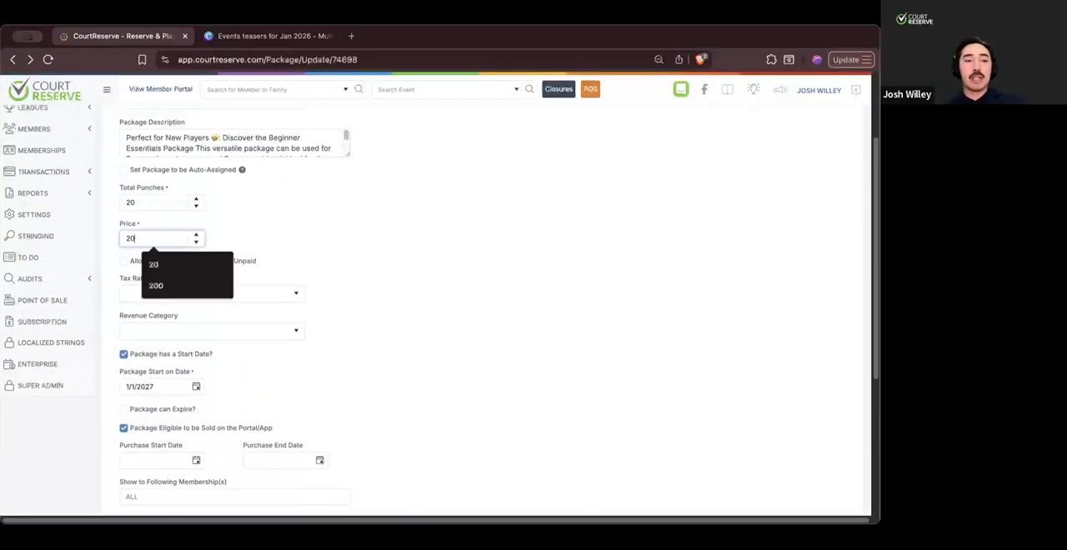
click(300, 241)
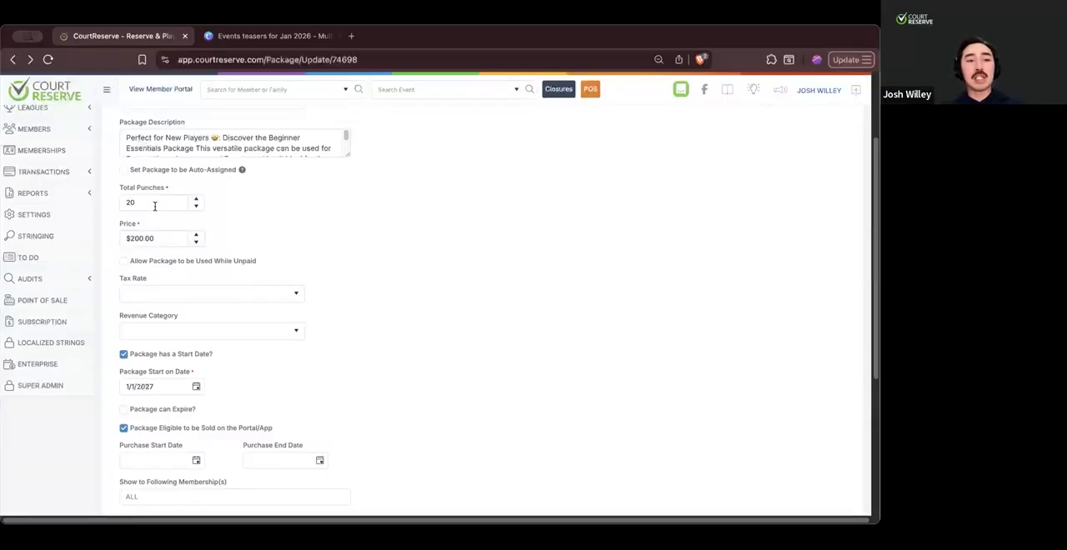
- Check the punch value of the eligible event category and bring up the eligible court time entries
scroll(446, 311, down, 2)
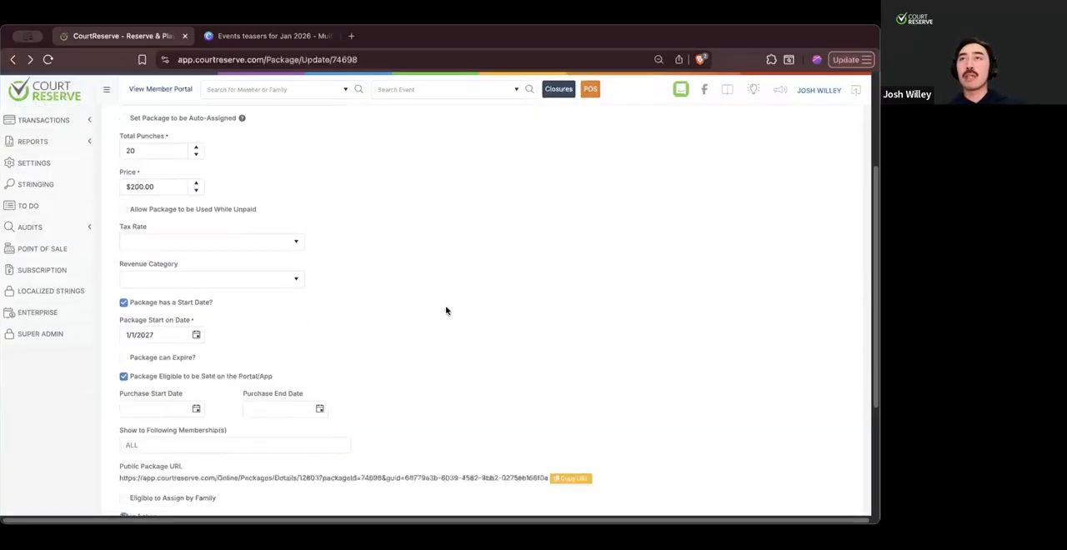
scroll(317, 286, up, 2)
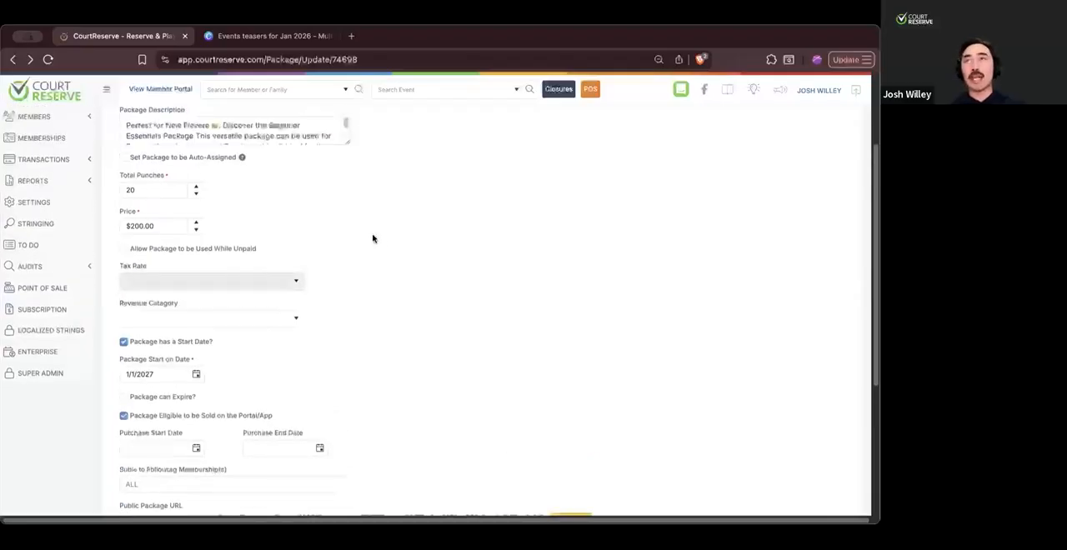
scroll(421, 395, down, 5)
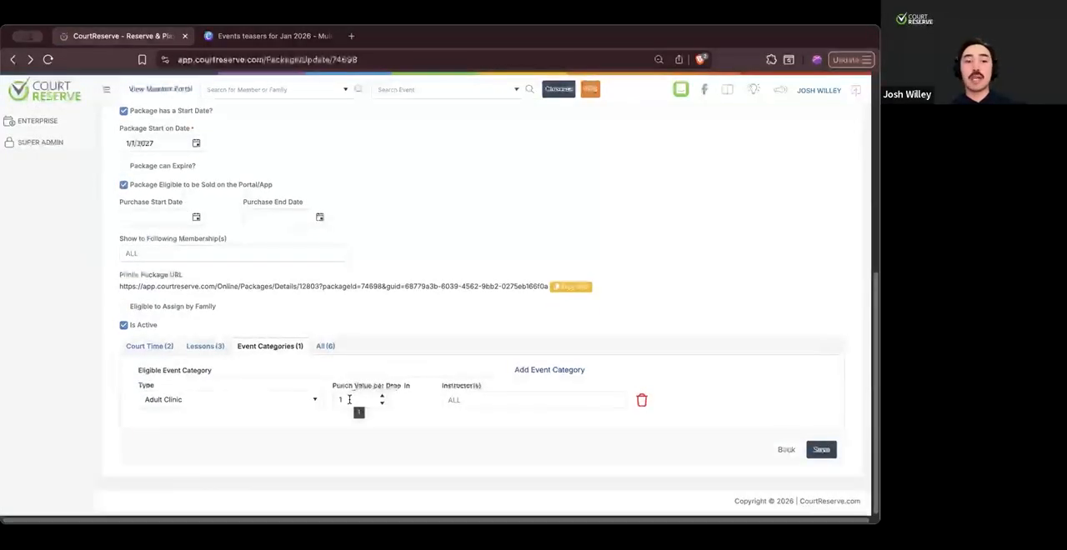
click(154, 348)
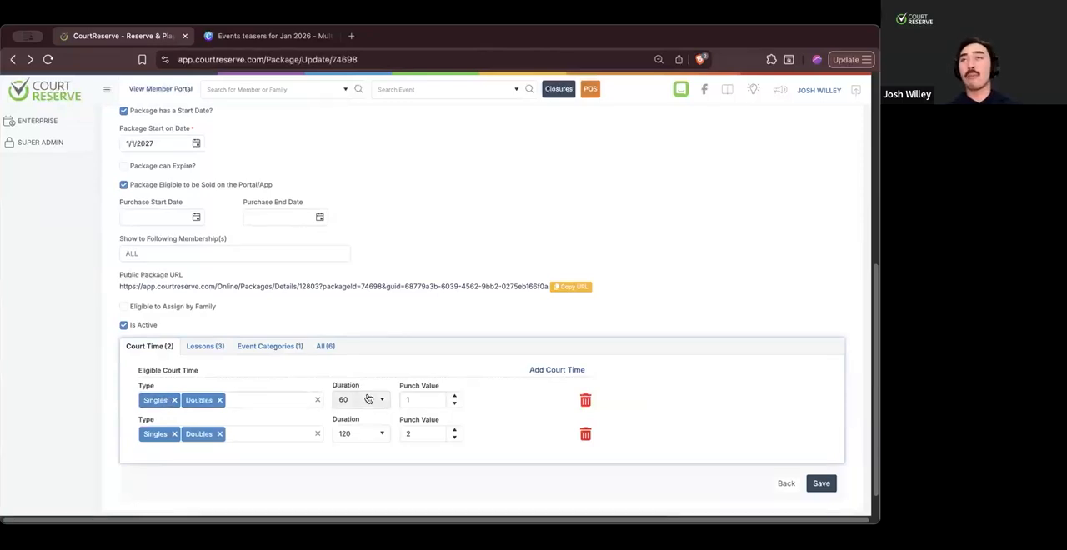
- Set the Beginner Essentials Package (2026) to be auto-assigned
scroll(368, 399, up, 5)
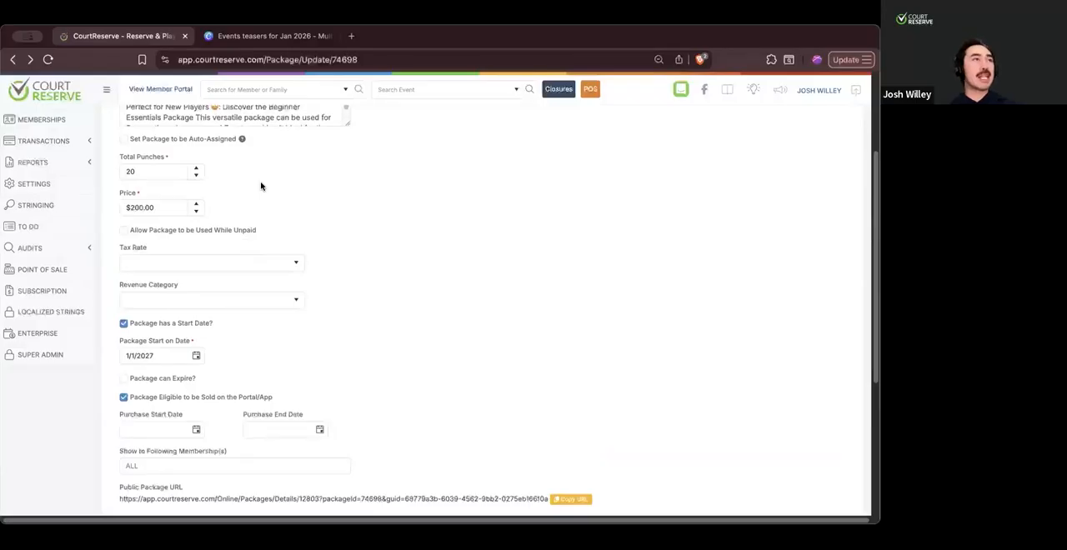
scroll(205, 275, up, 1)
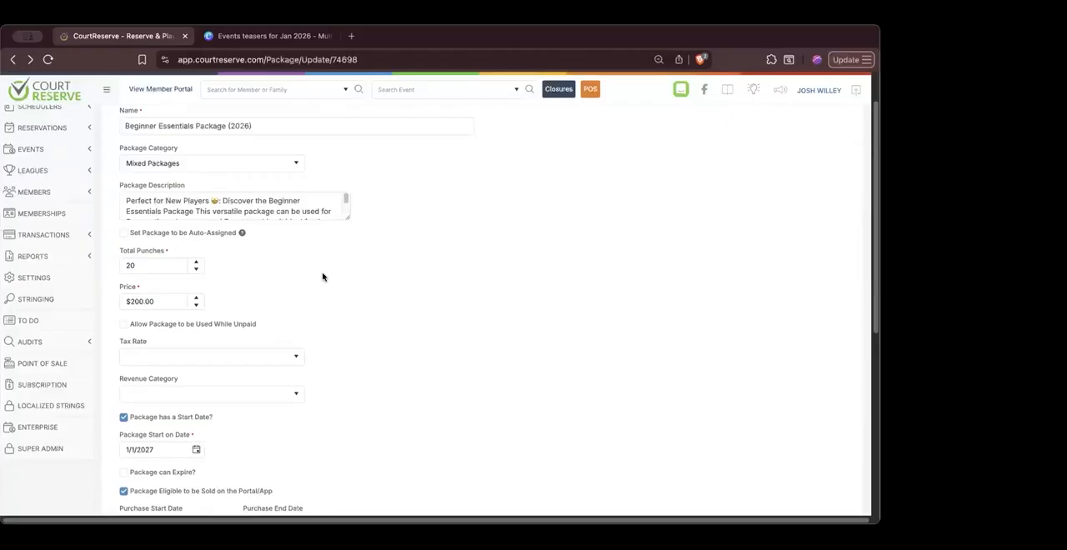
scroll(372, 336, down, 1)
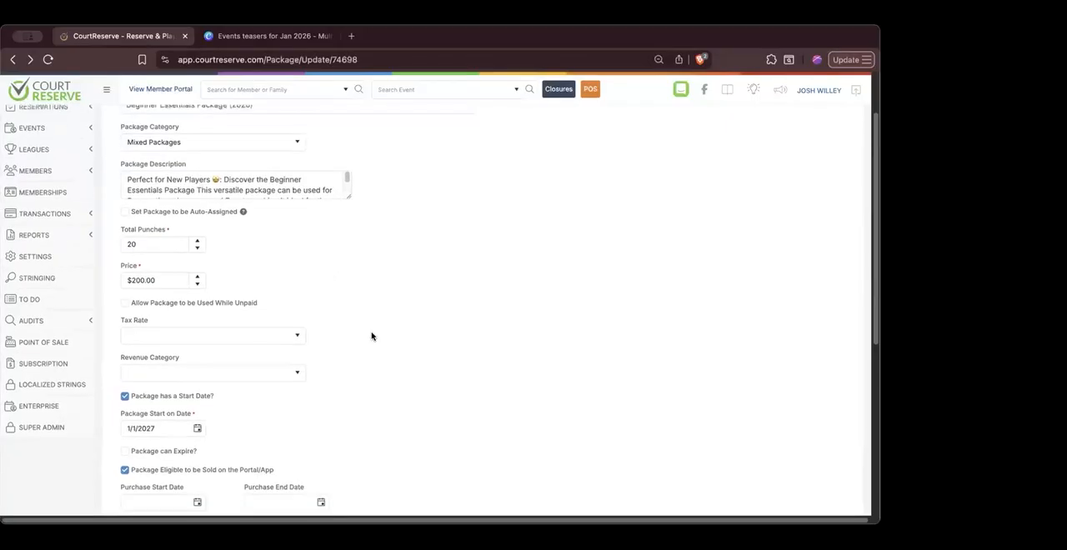
scroll(372, 336, down, 2)
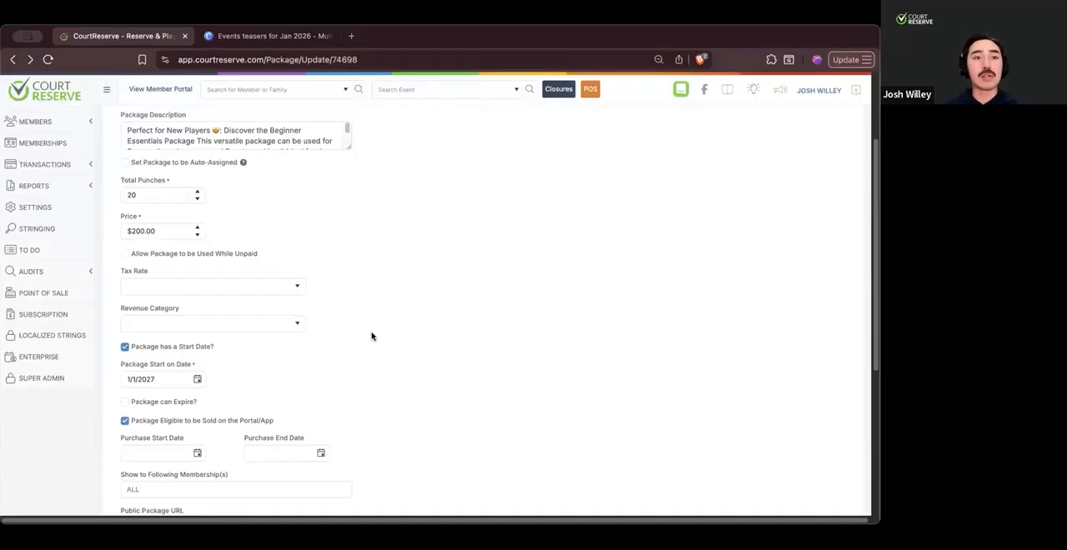
scroll(371, 336, up, 3)
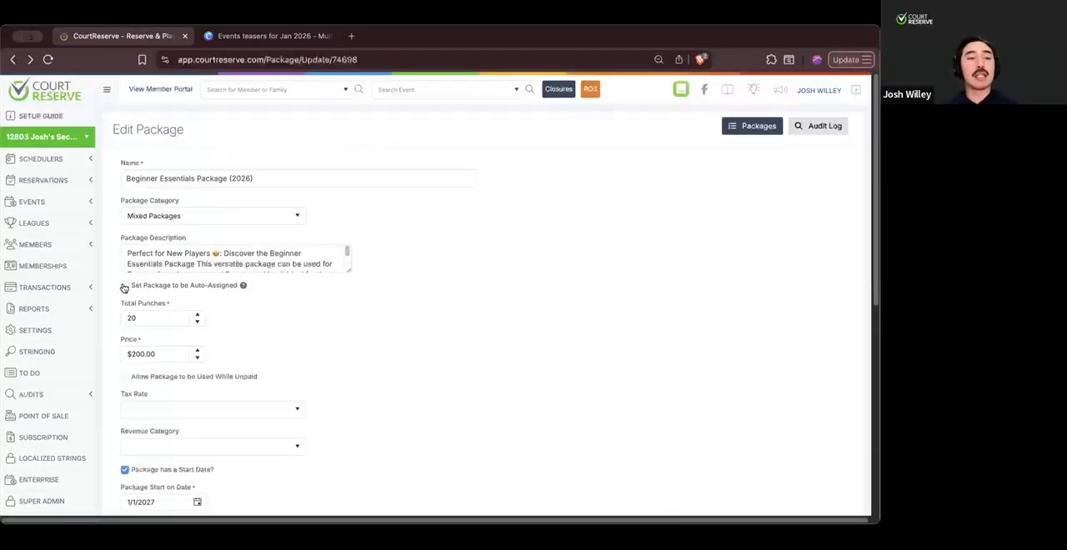
click(124, 286)
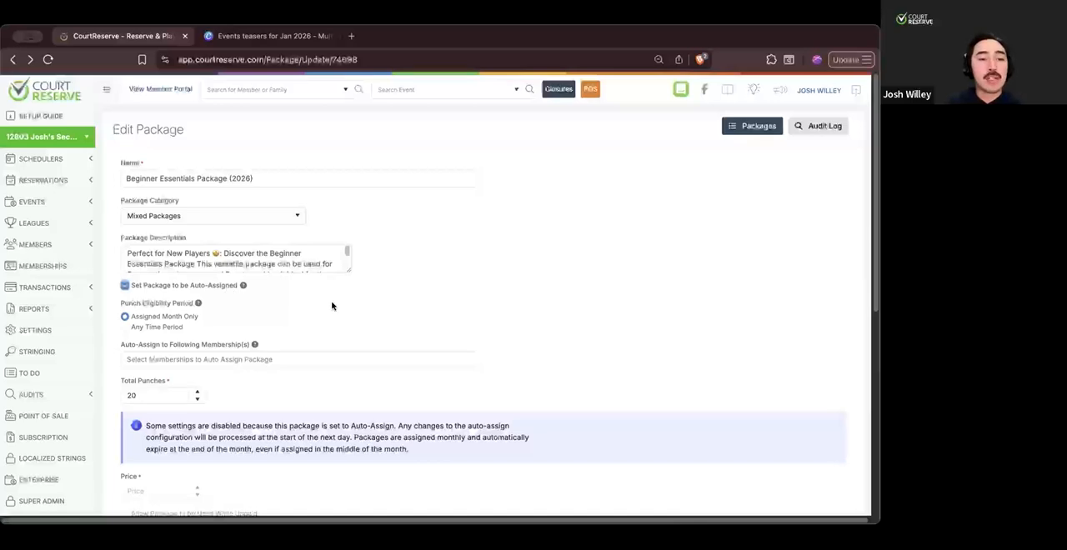
- Try Any Time Period before returning punch eligibility to Assigned Month Only, and choose Premium Membership for the package's auto-assignment
scroll(333, 305, down, 1)
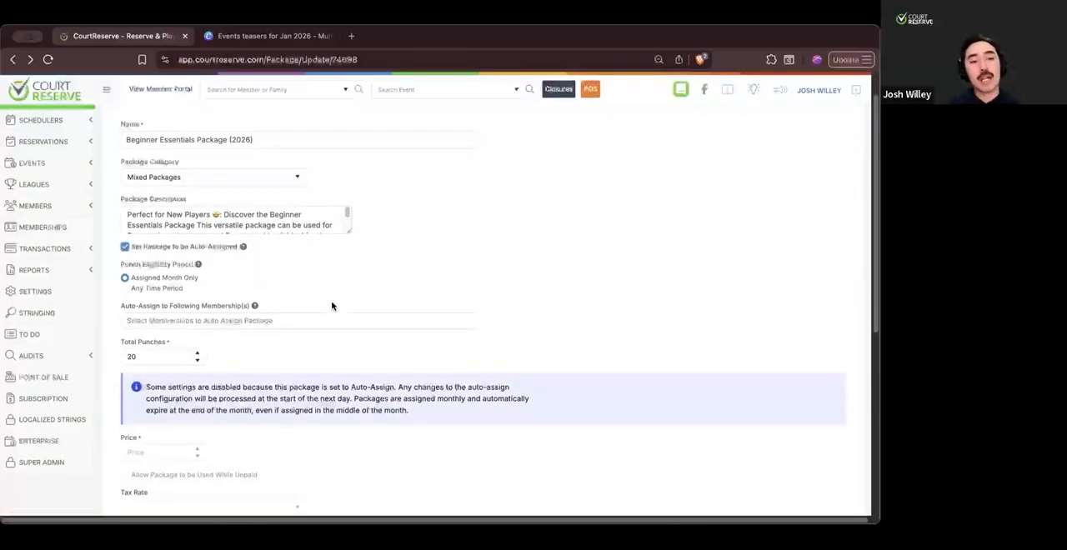
scroll(324, 290, down, 1)
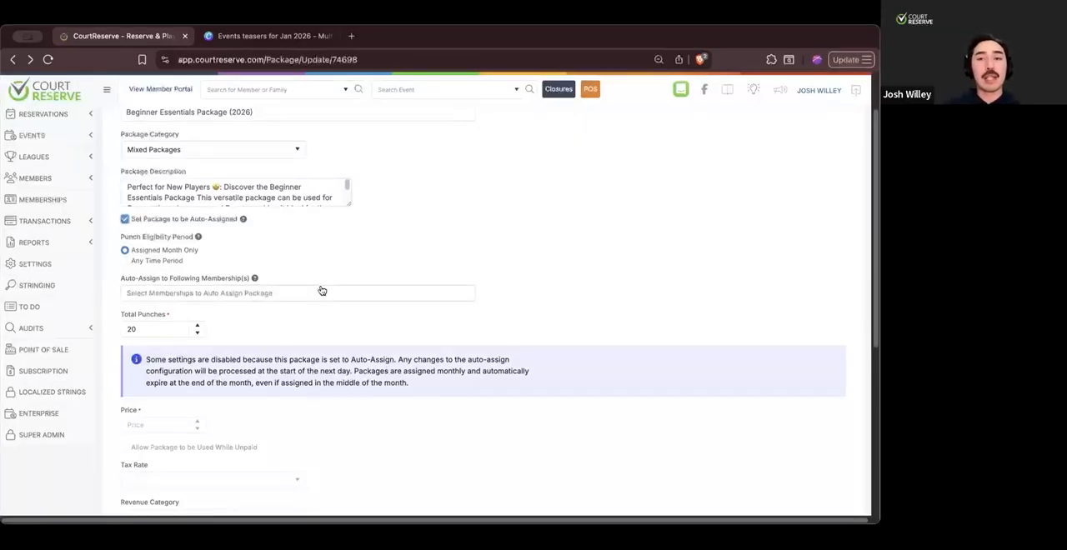
scroll(322, 290, up, 2)
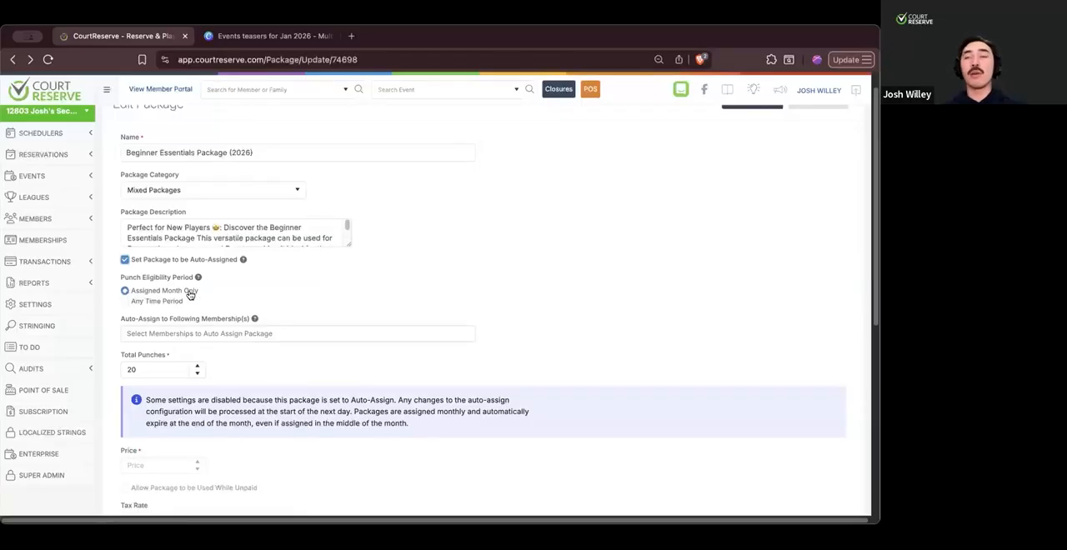
click(124, 302)
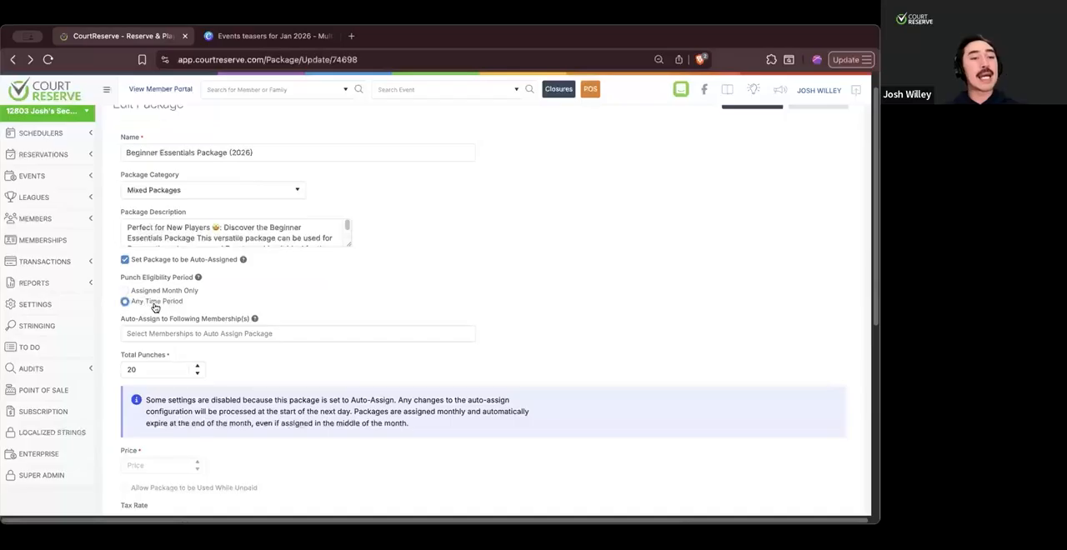
click(125, 291)
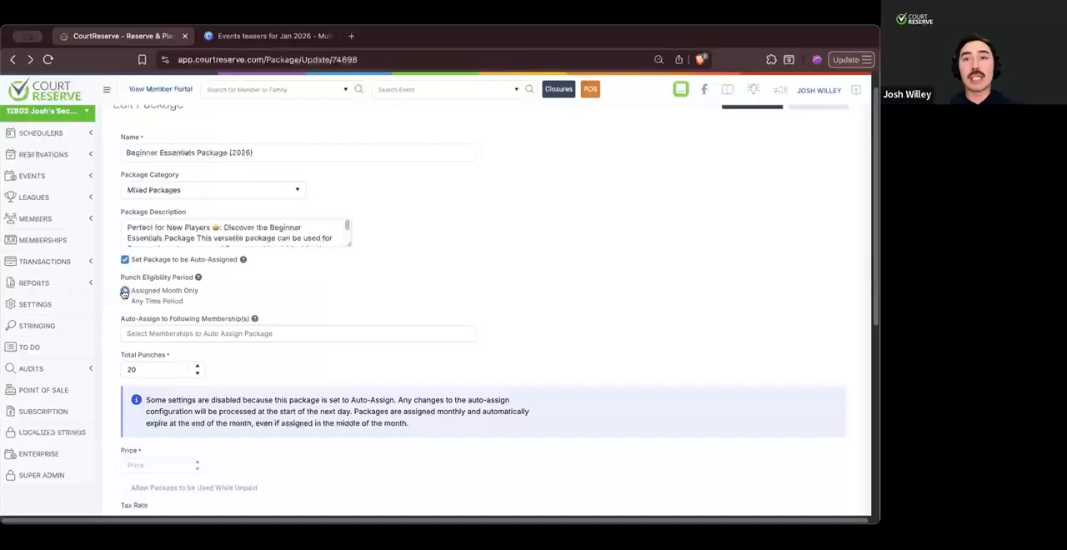
click(164, 338)
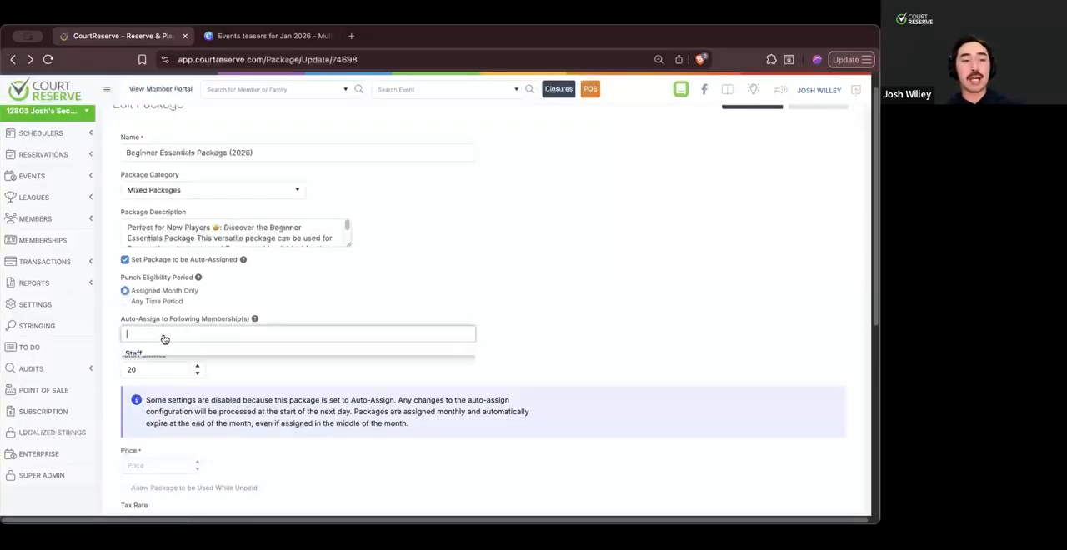
click(171, 413)
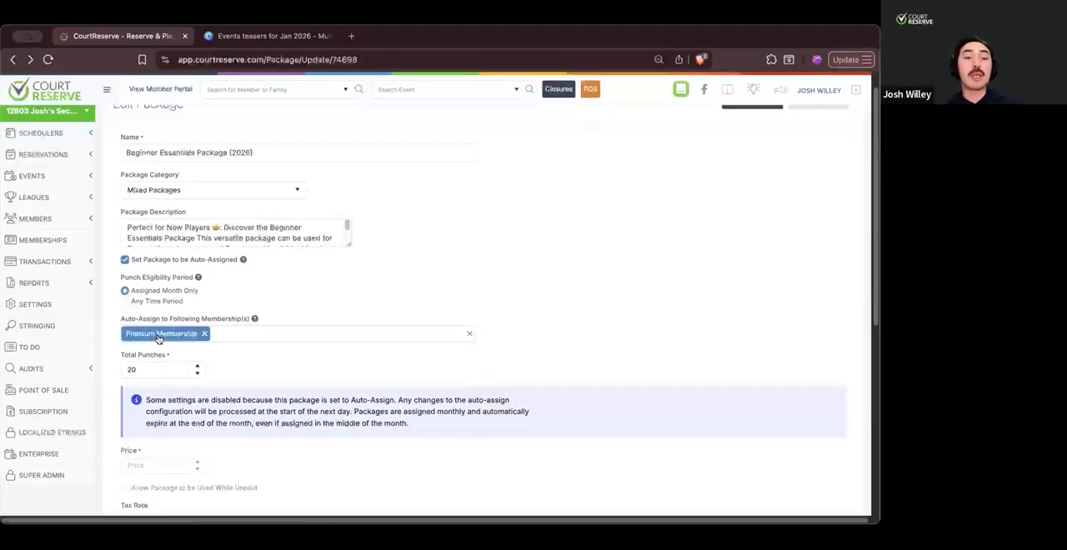
- Review the auto-assigned package's total punches, the settings disabled by auto-assignment, and the eligible court time entries
scroll(242, 386, down, 1)
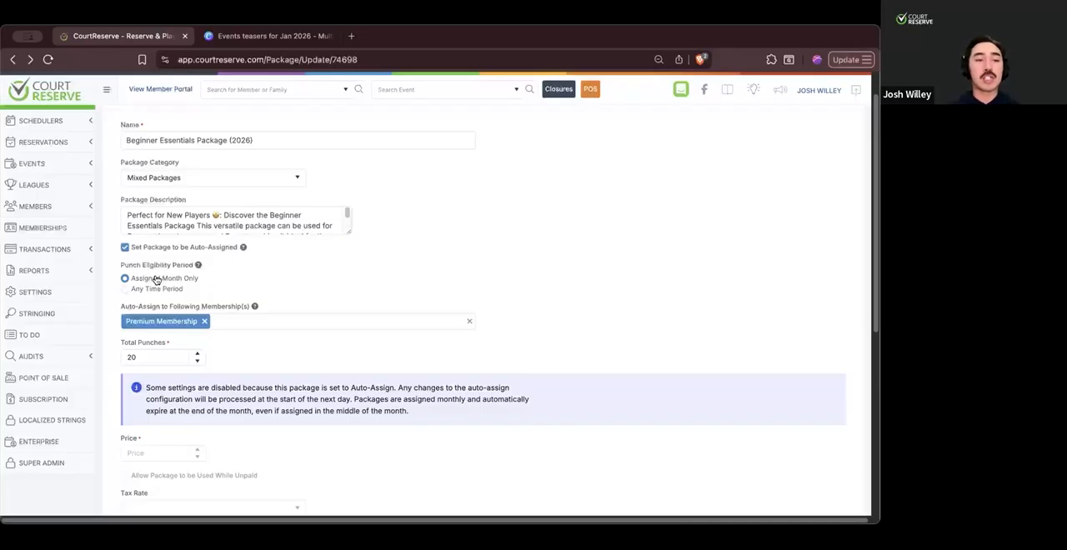
scroll(208, 292, down, 1)
scroll(260, 307, up, 1)
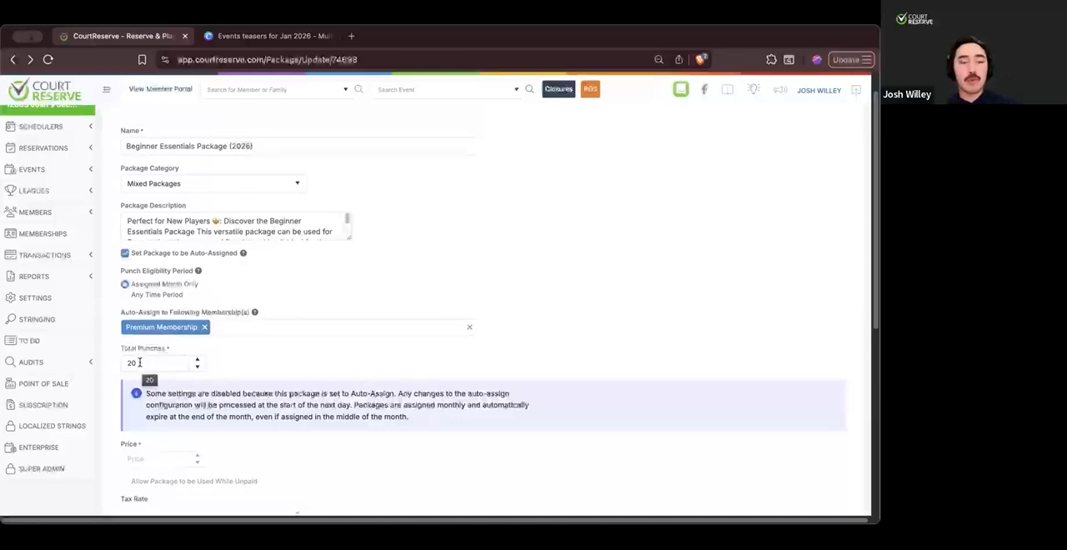
scroll(140, 364, down, 4)
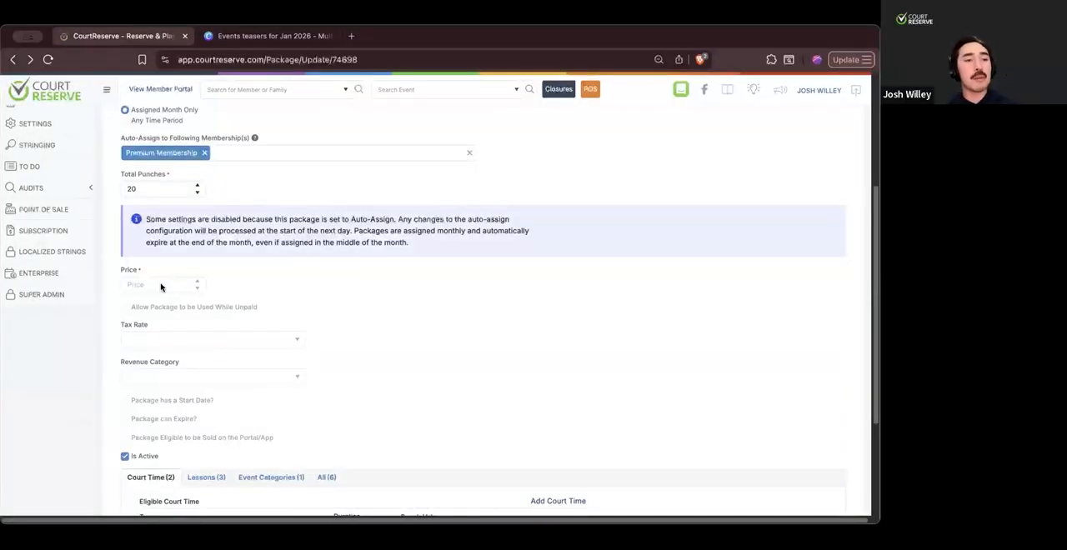
scroll(158, 317, down, 3)
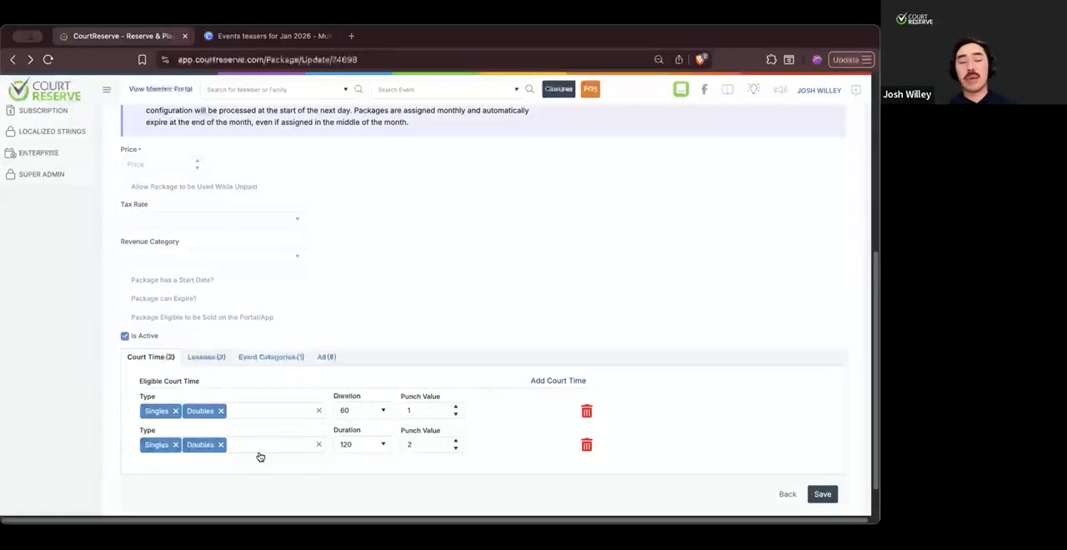
scroll(261, 455, up, 5)
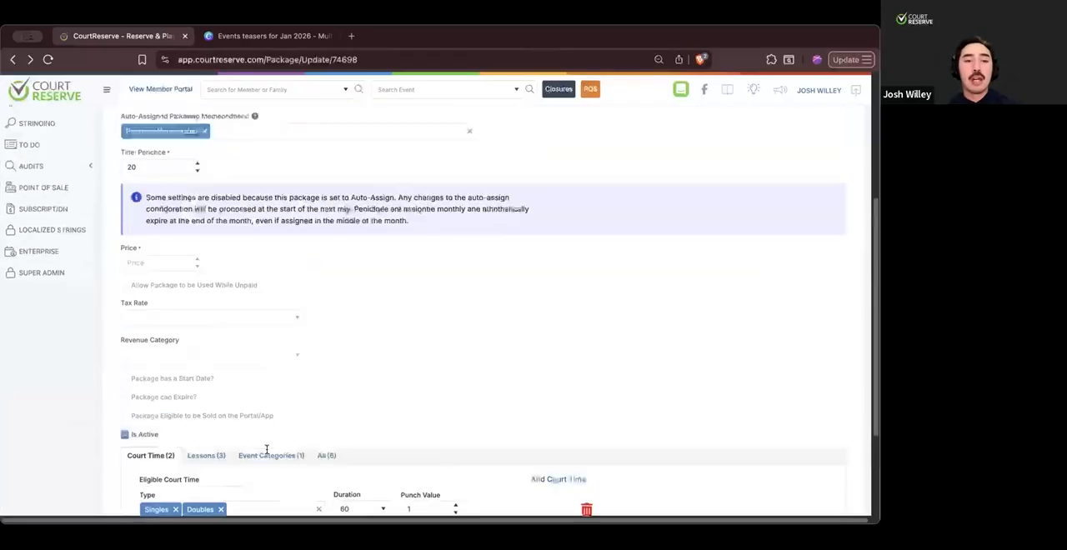
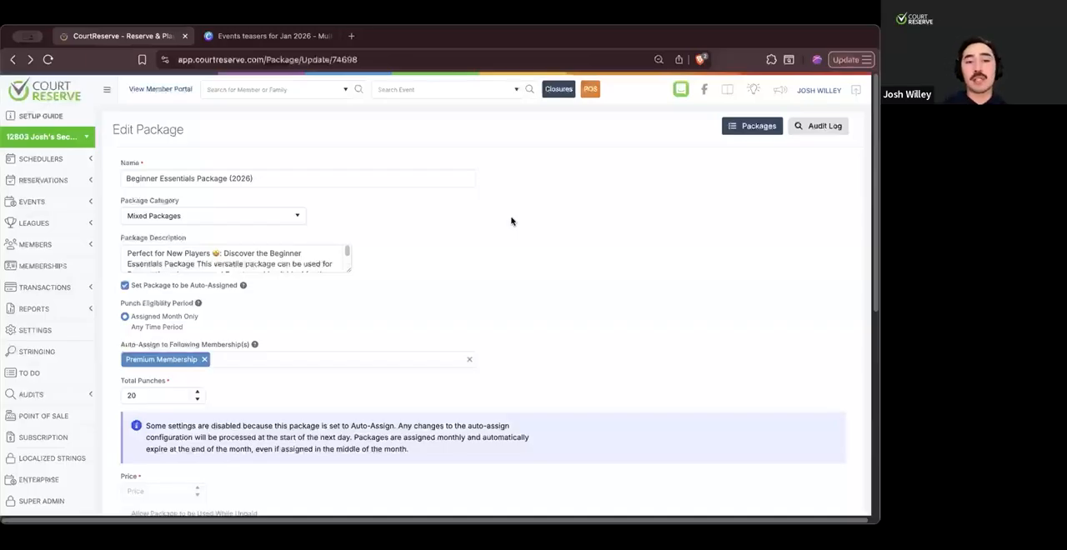
- Turn off the Beginner Essentials Package's auto-assignment and enable its start date and expiration options
scroll(512, 221, down, 2)
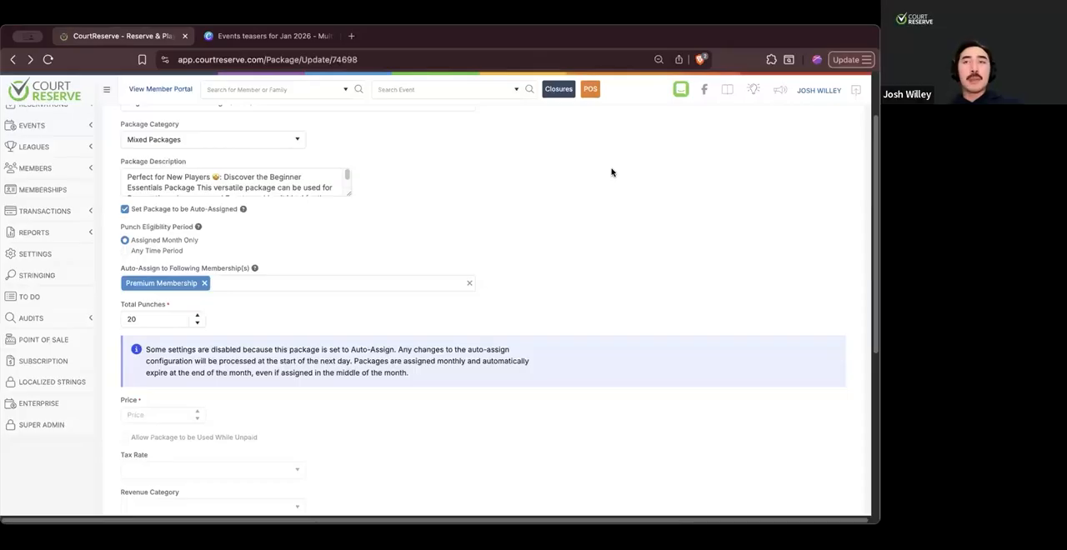
scroll(611, 173, down, 5)
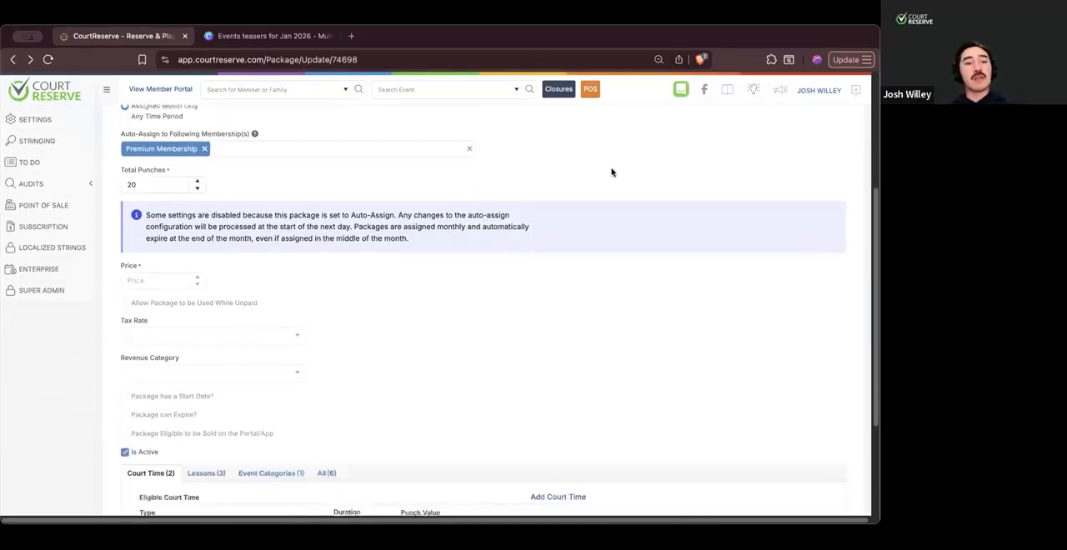
scroll(241, 186, up, 4)
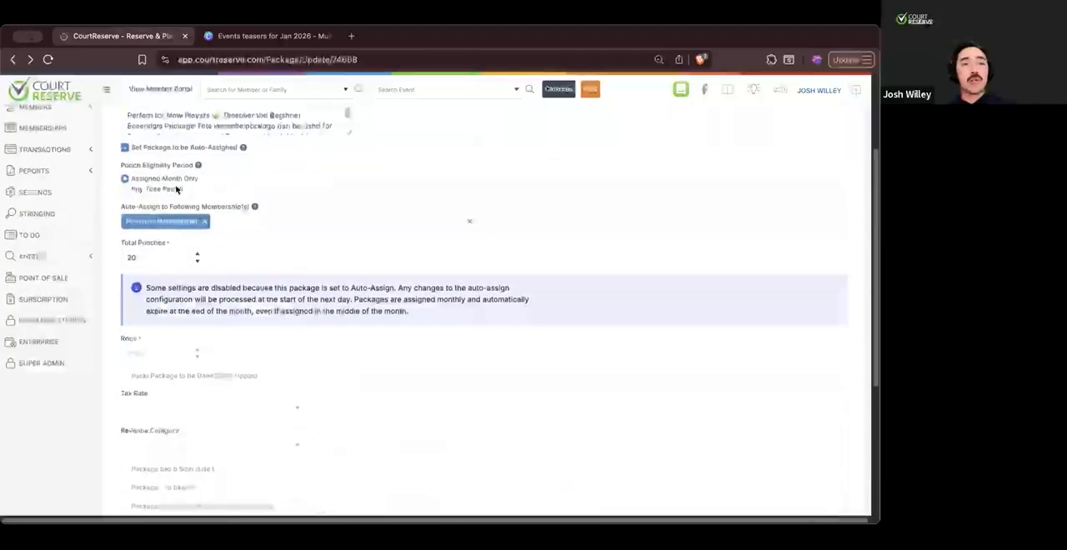
click(124, 148)
click(126, 332)
scroll(126, 358, down, 1)
click(126, 358)
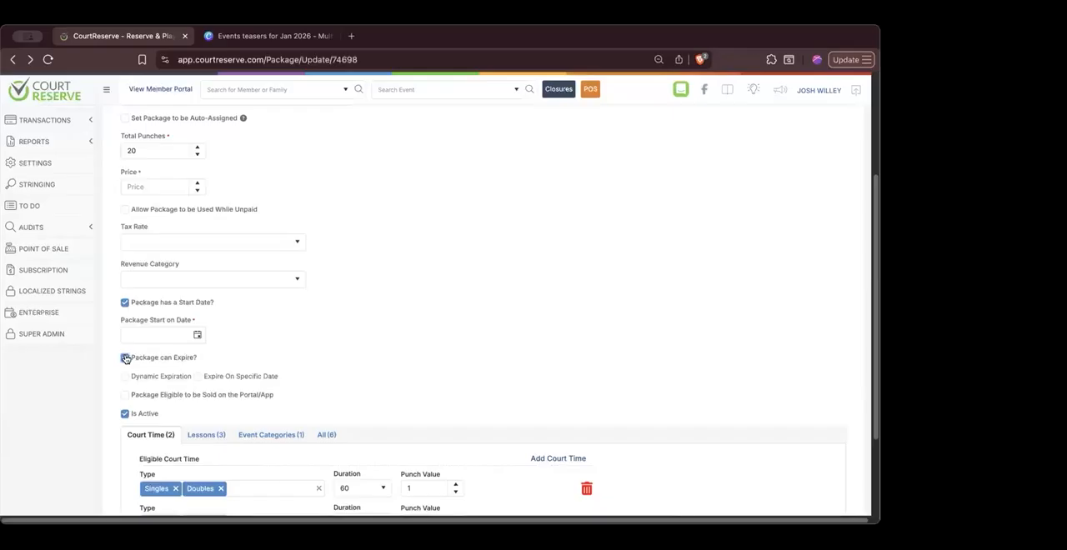
click(125, 358)
scroll(352, 331, up, 5)
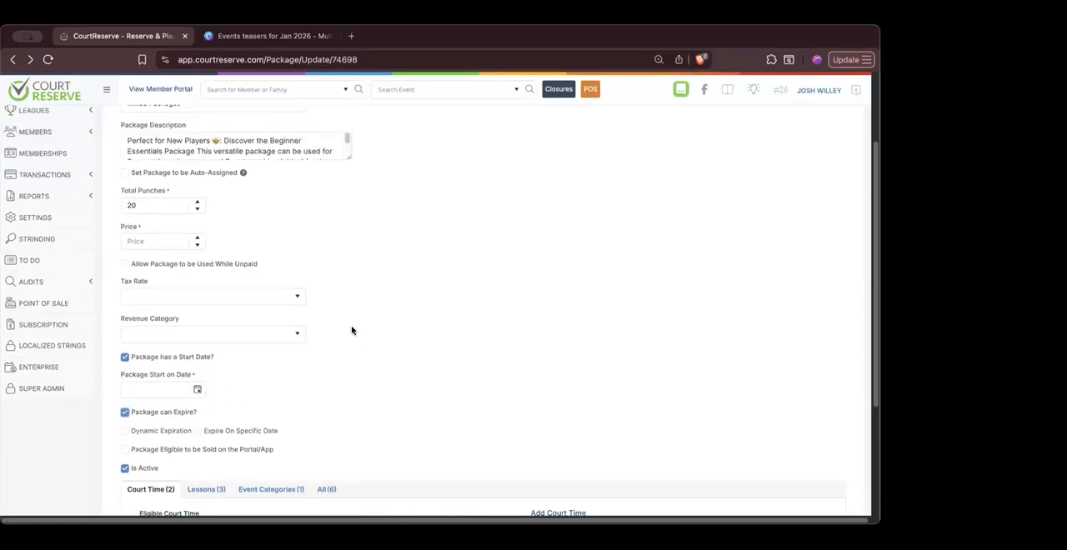
- Look up a member by full name and log back in to the account
click(283, 88)
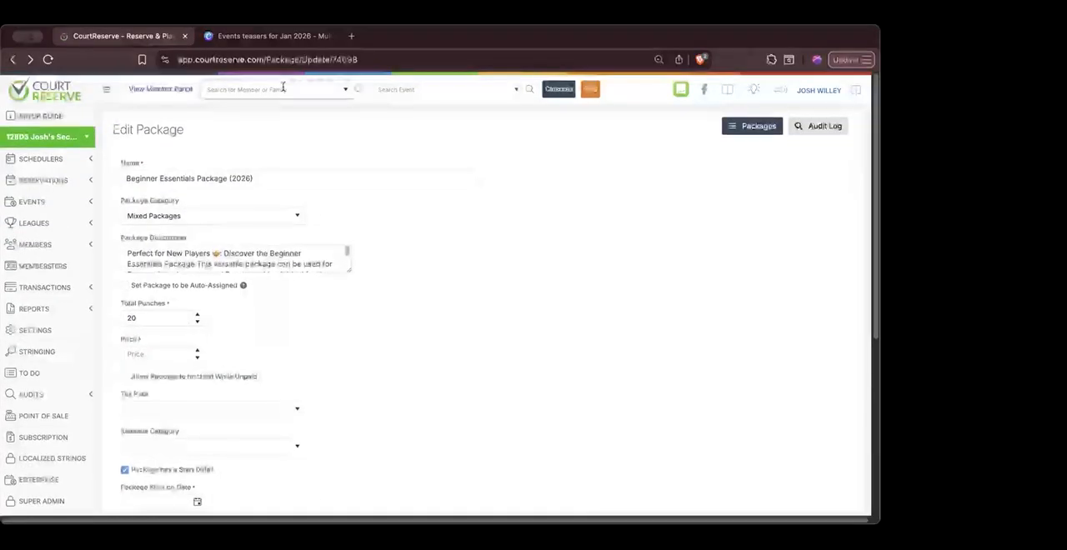
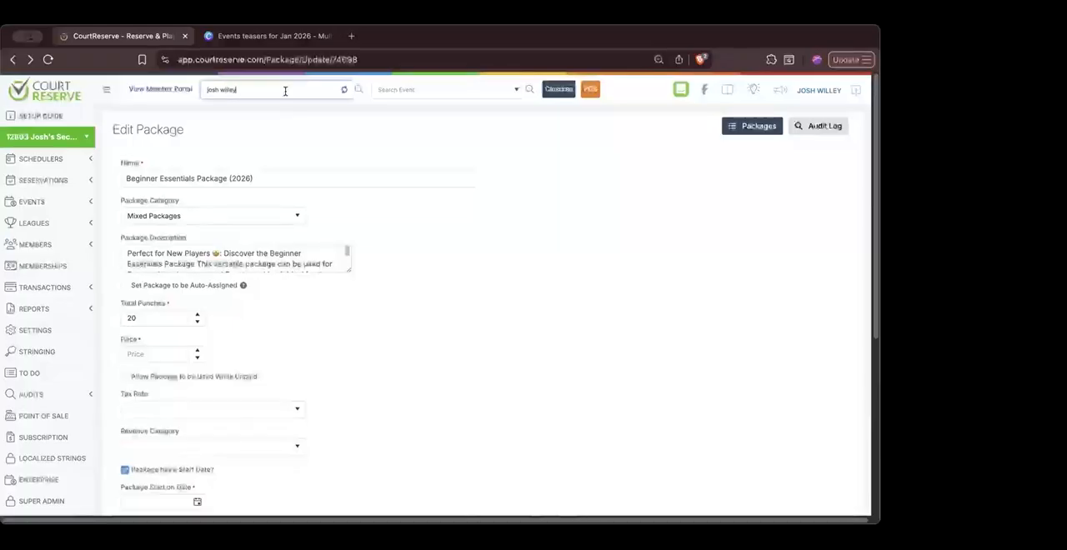
click(276, 125)
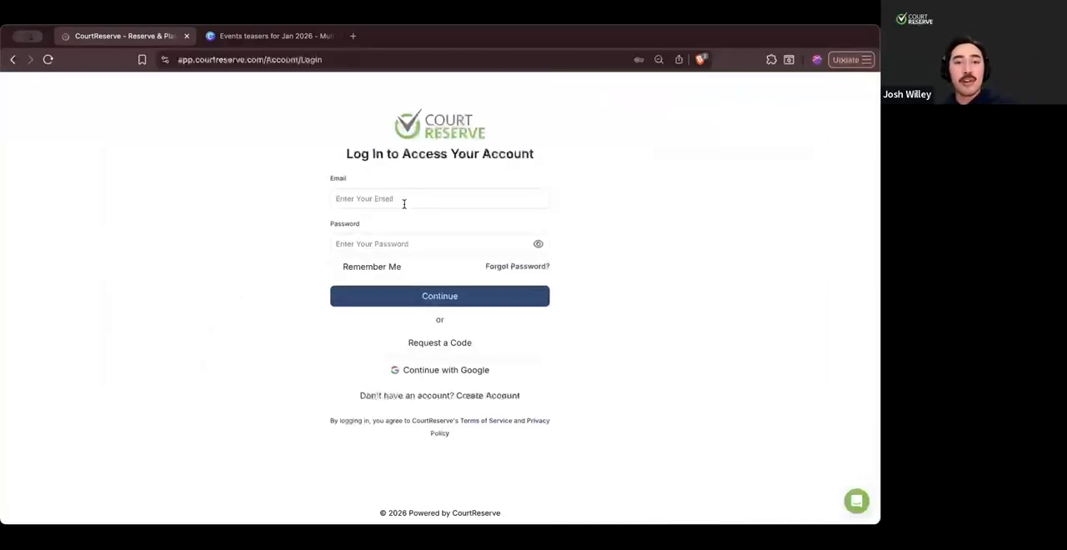
click(404, 203)
click(617, 86)
click(458, 286)
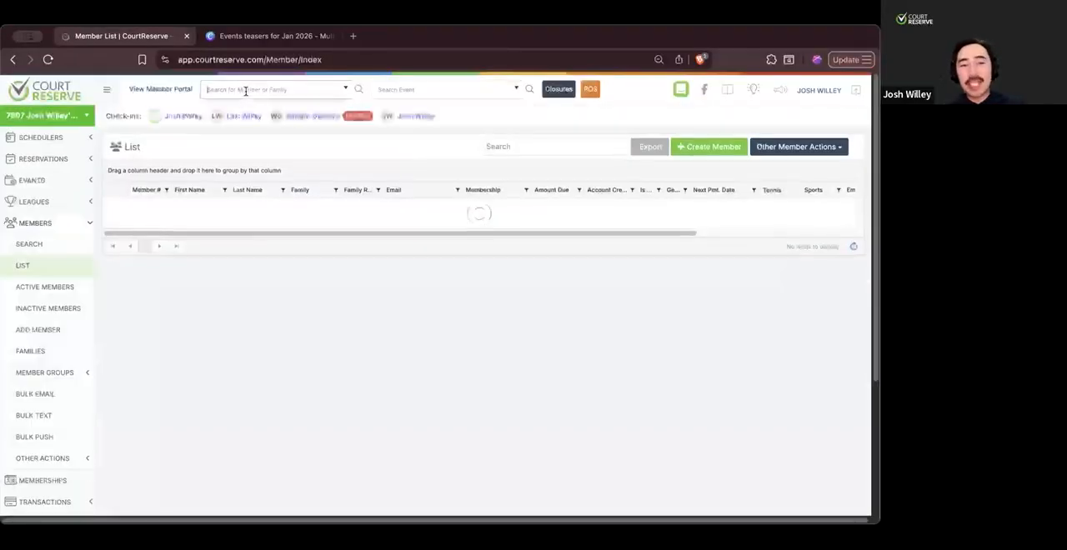
- Open the checked-in member's profile and view the current packages in the billing section
click(185, 116)
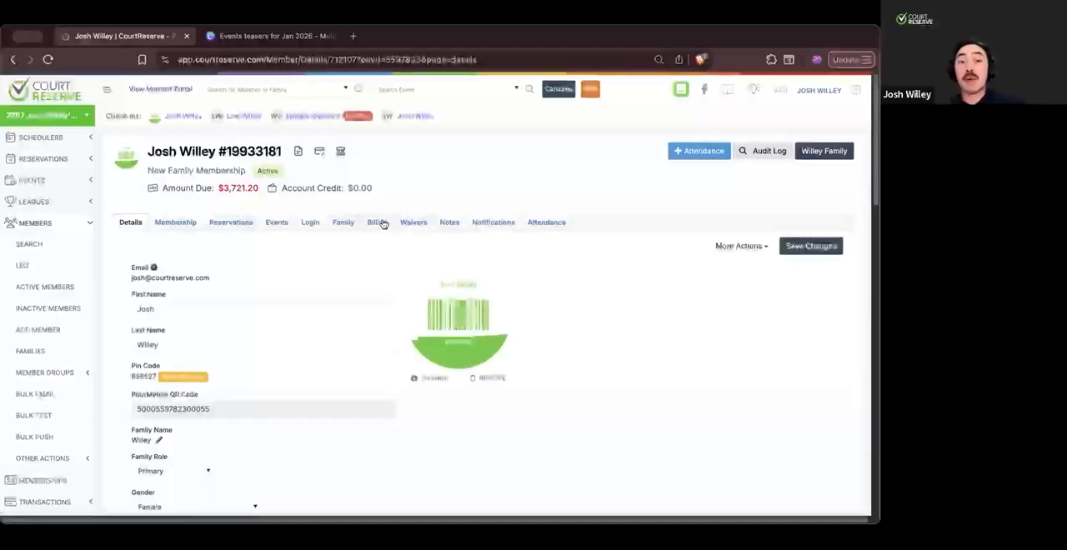
click(379, 223)
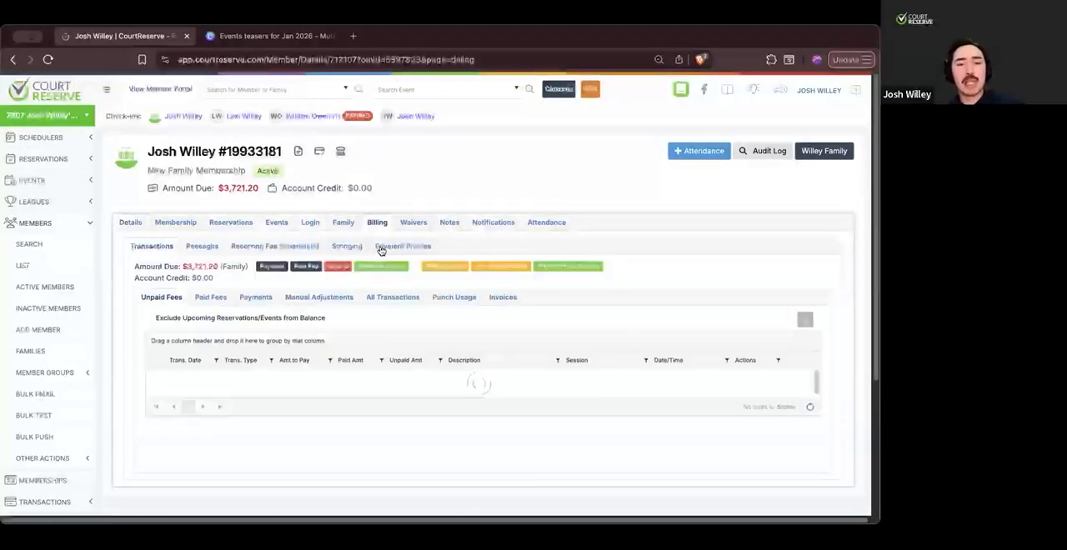
click(200, 247)
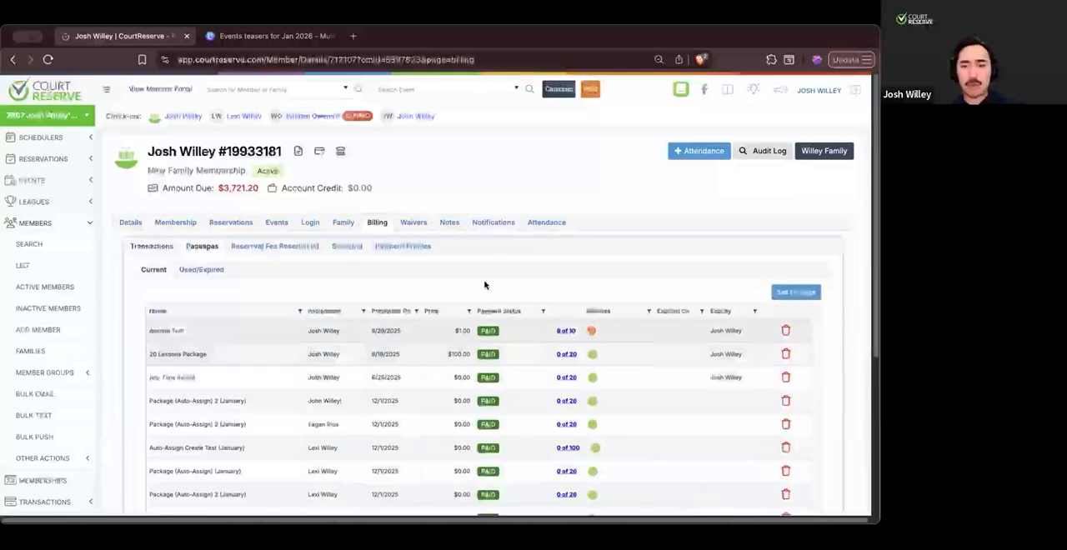
click(154, 93)
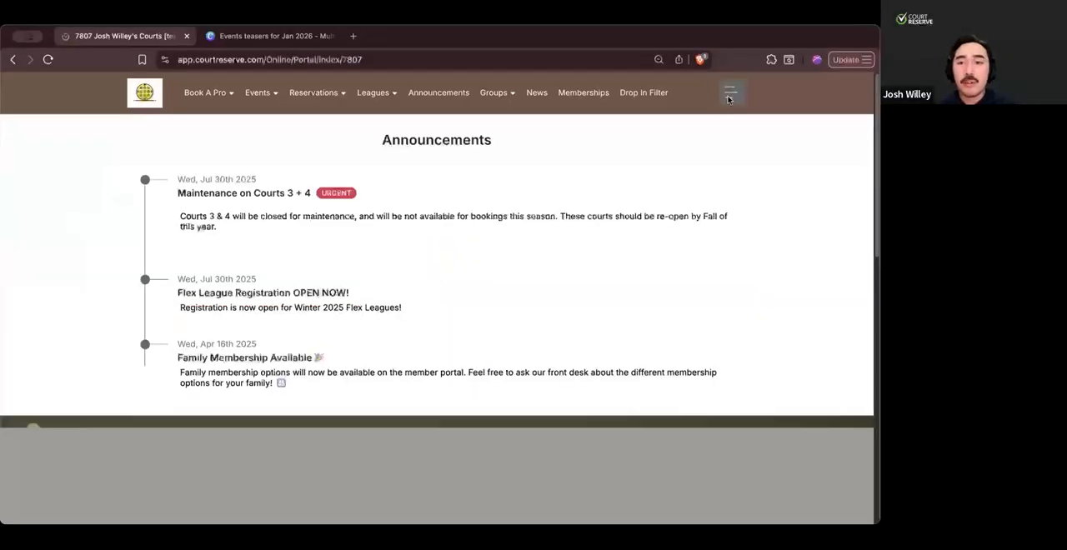
click(730, 97)
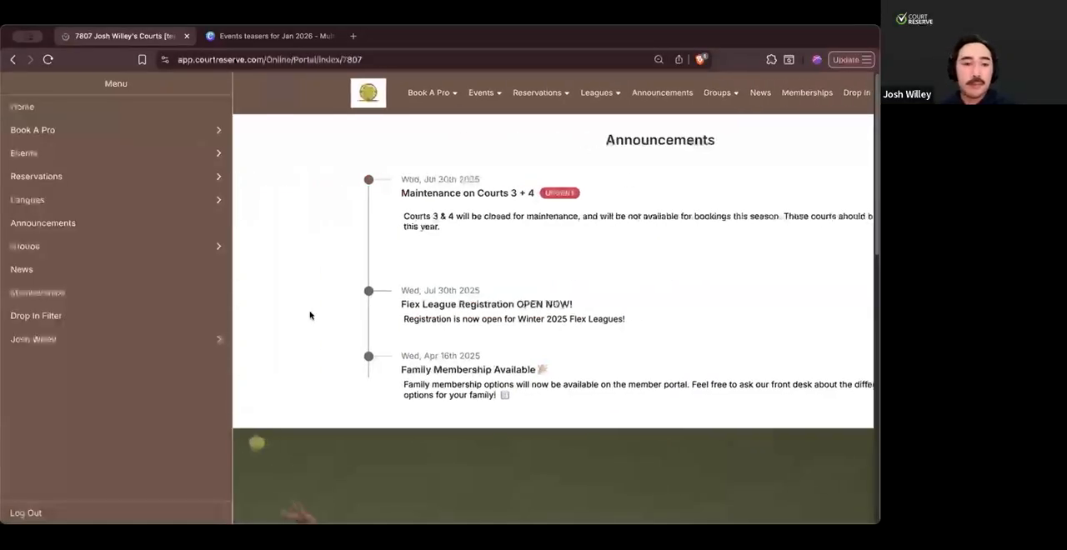
click(158, 340)
click(120, 339)
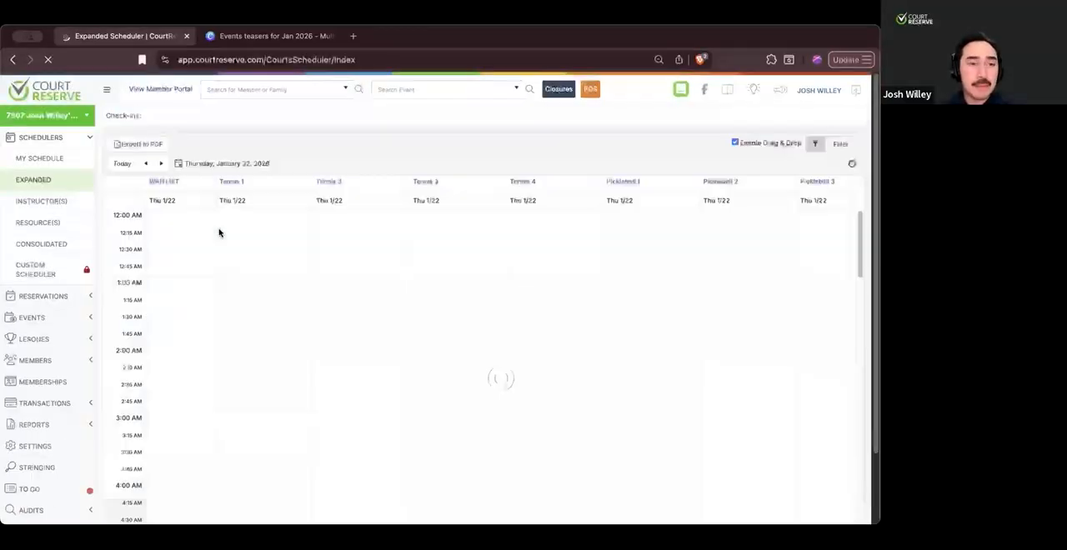
- Switch to the second location and, in its member portal, check the Open Play Pass's punches and eligible items among the purchased packages
click(57, 114)
click(53, 155)
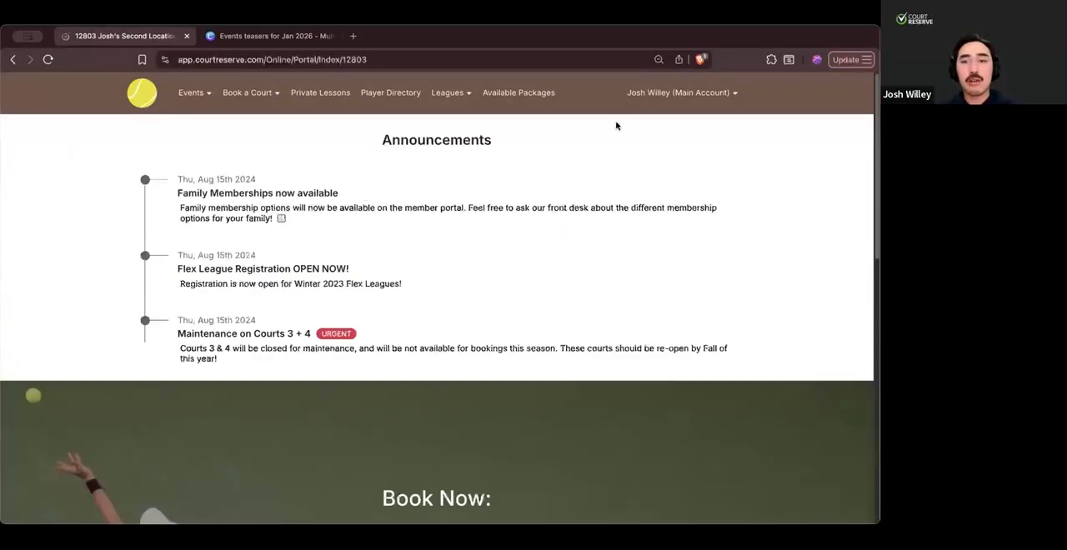
click(663, 98)
mouse_move(660, 235)
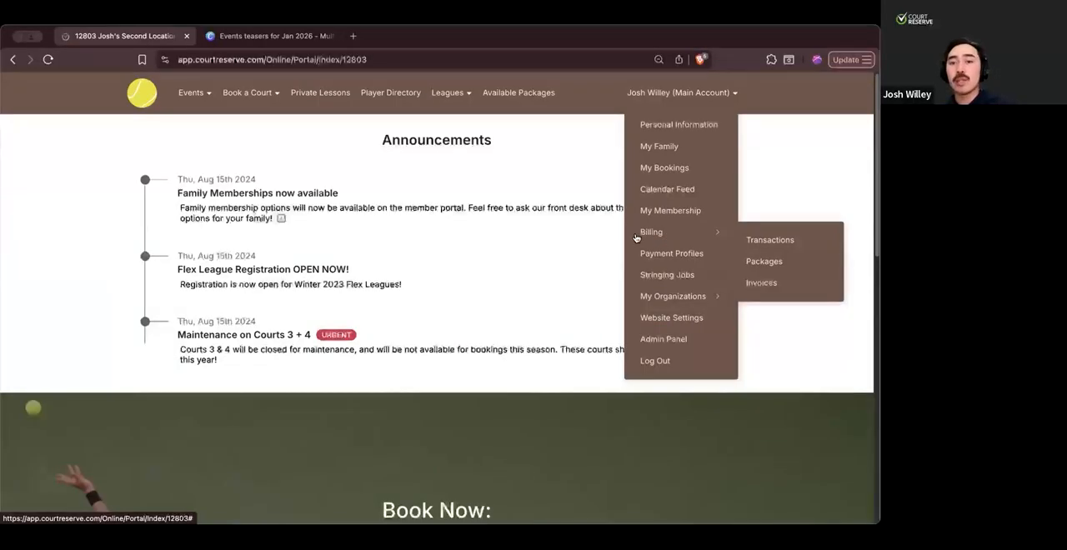
click(764, 261)
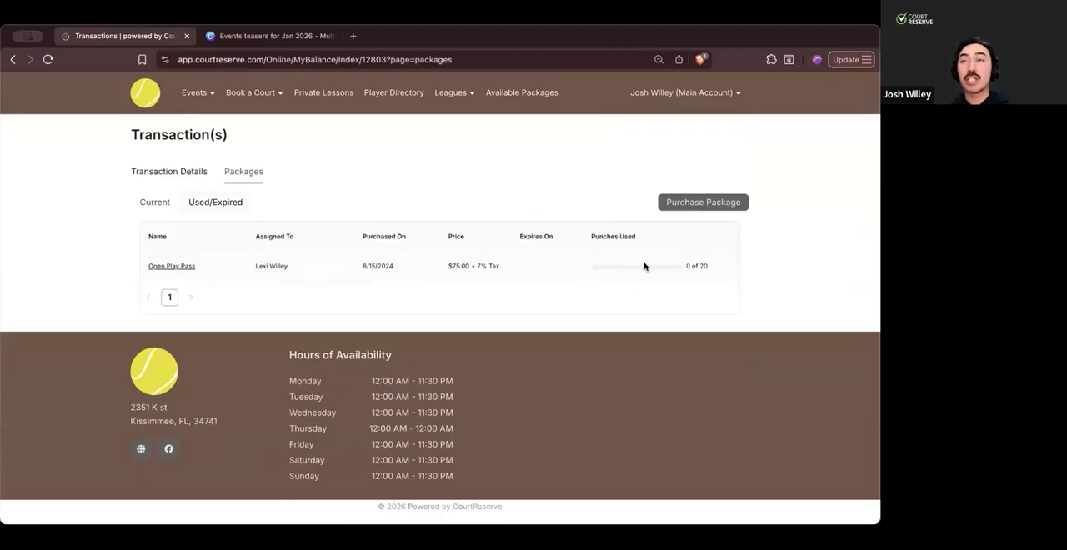
click(171, 267)
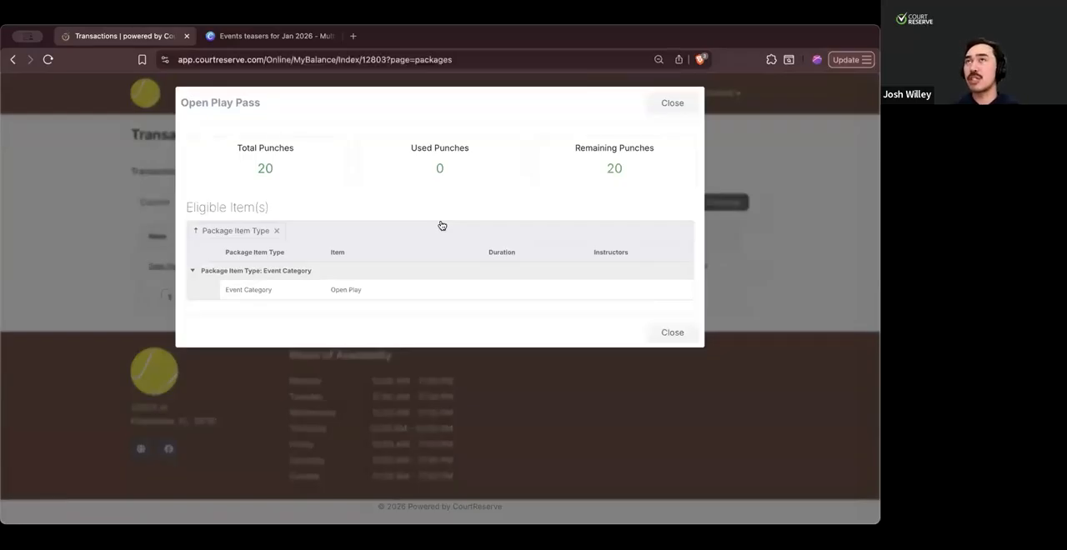
click(657, 111)
- Return to the second location's admin side and open the Beginner Essentials Package (2026) for editing
click(684, 92)
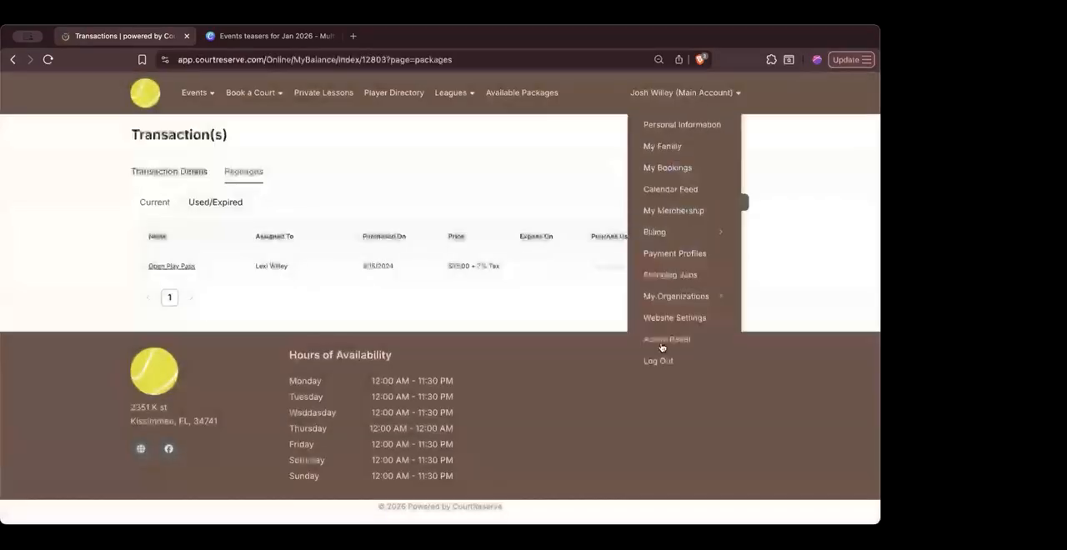
click(660, 340)
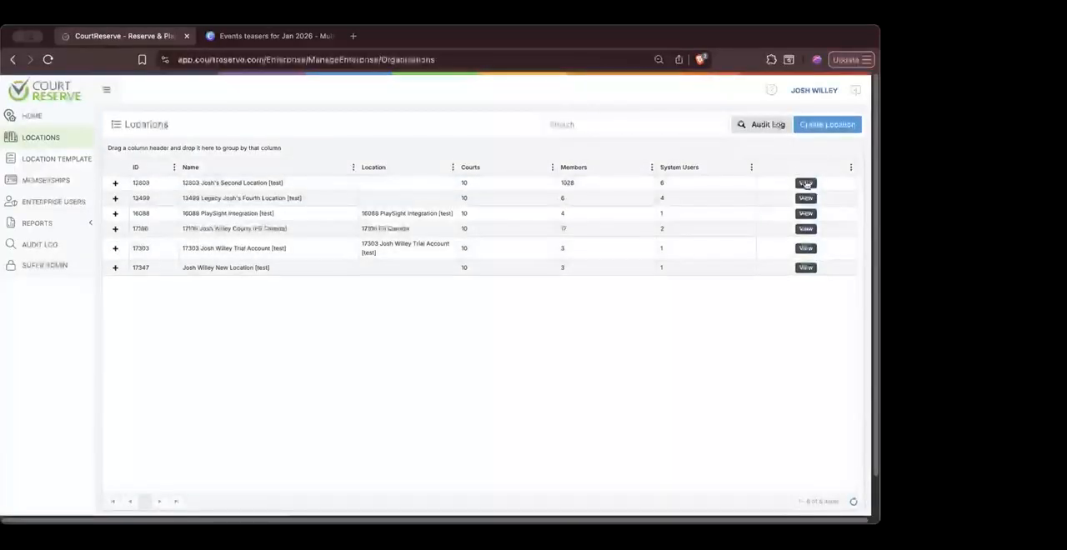
click(805, 183)
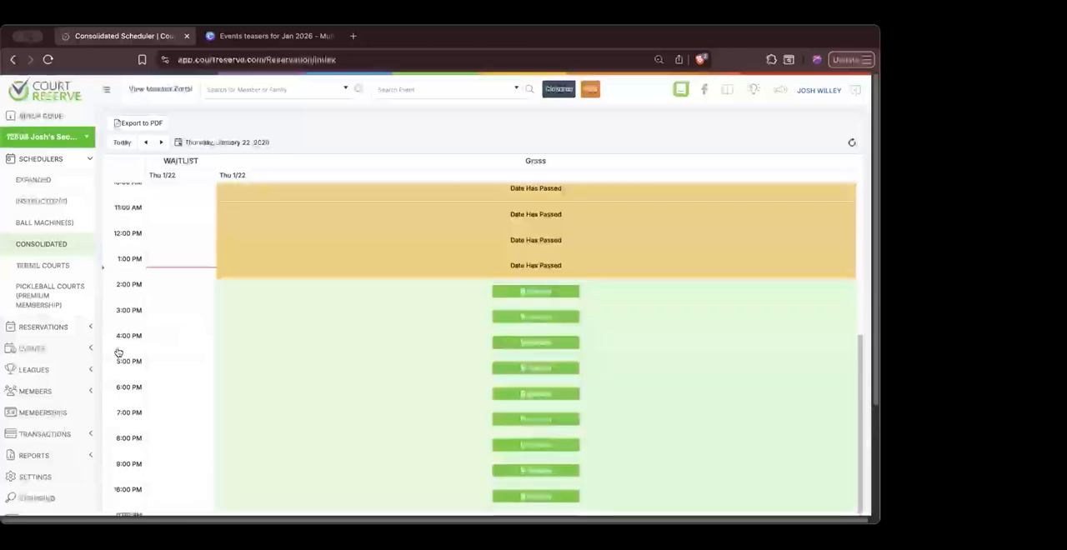
click(35, 477)
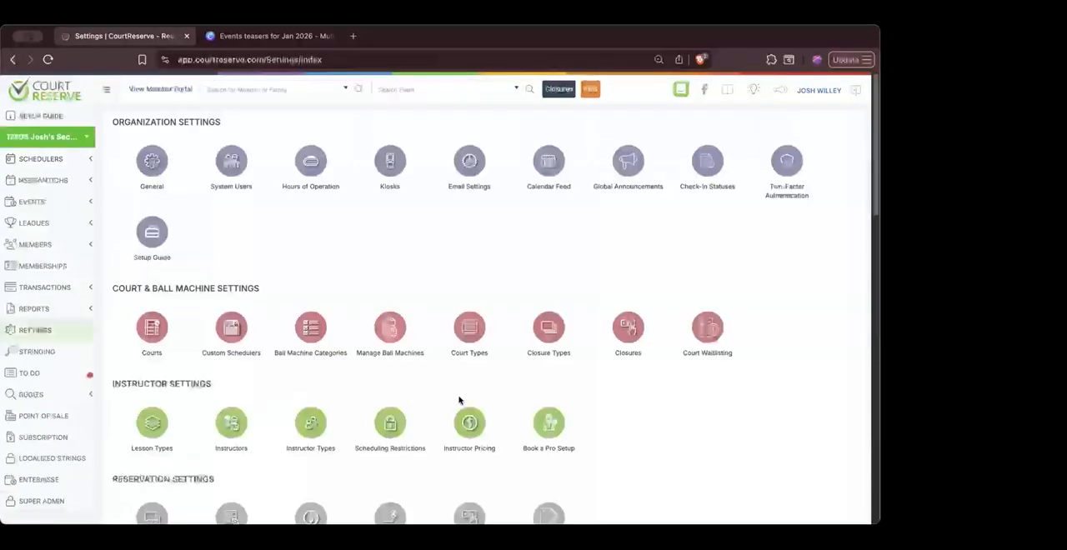
scroll(459, 401, down, 15)
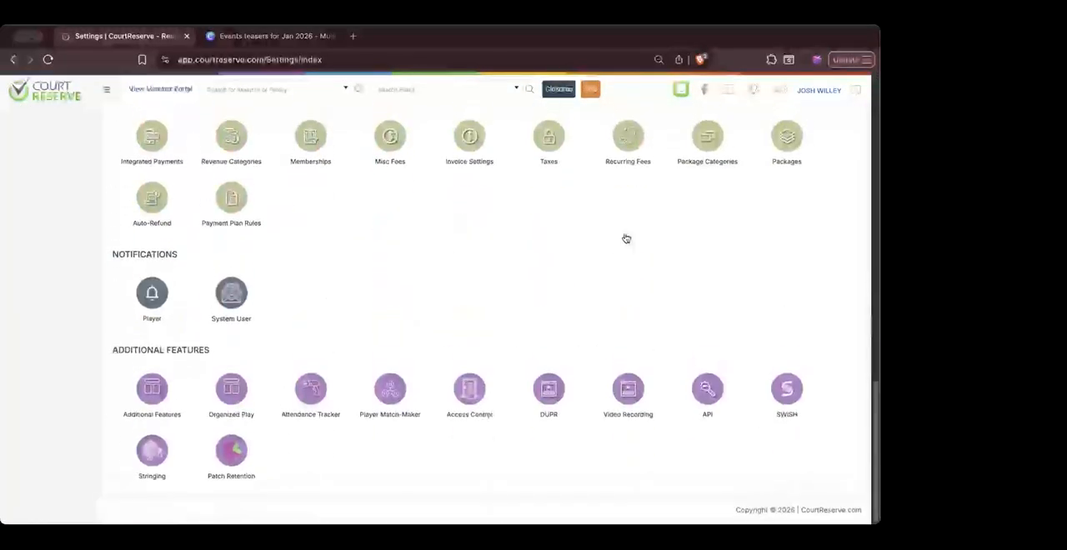
click(786, 135)
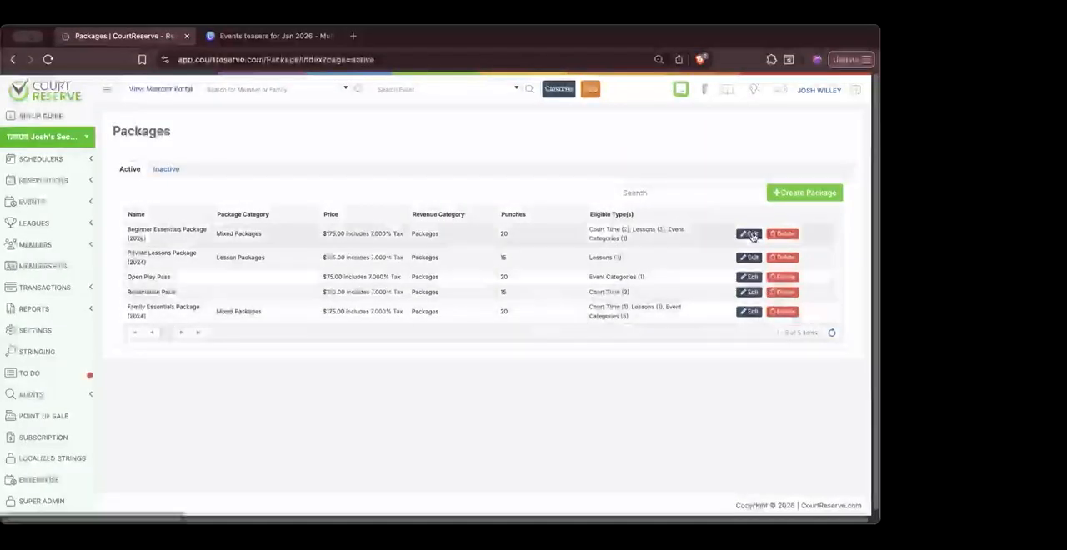
click(751, 235)
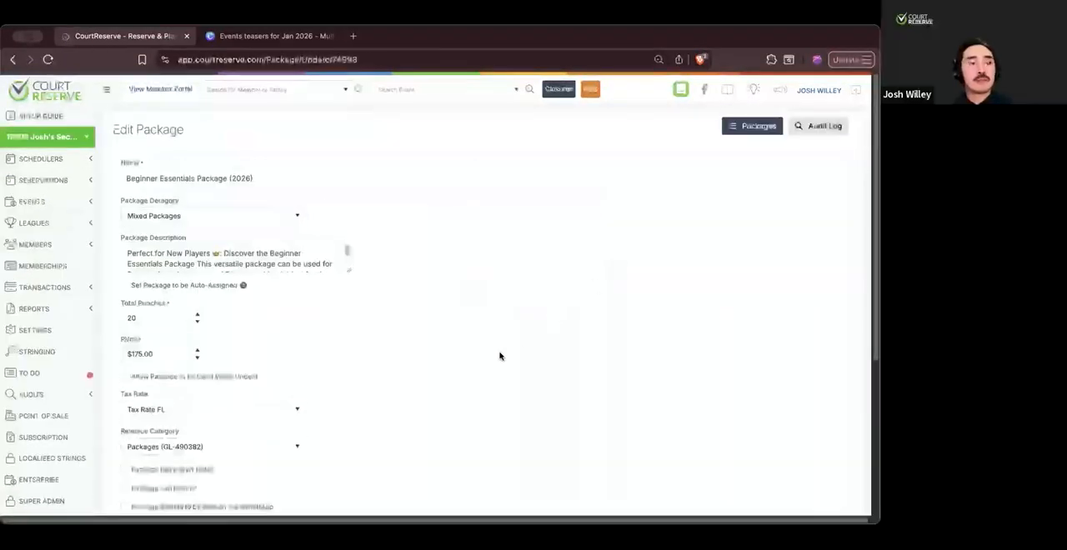
- Review the package's settings and eligible court time entries, and set the package to be auto-assigned
scroll(500, 356, down, 2)
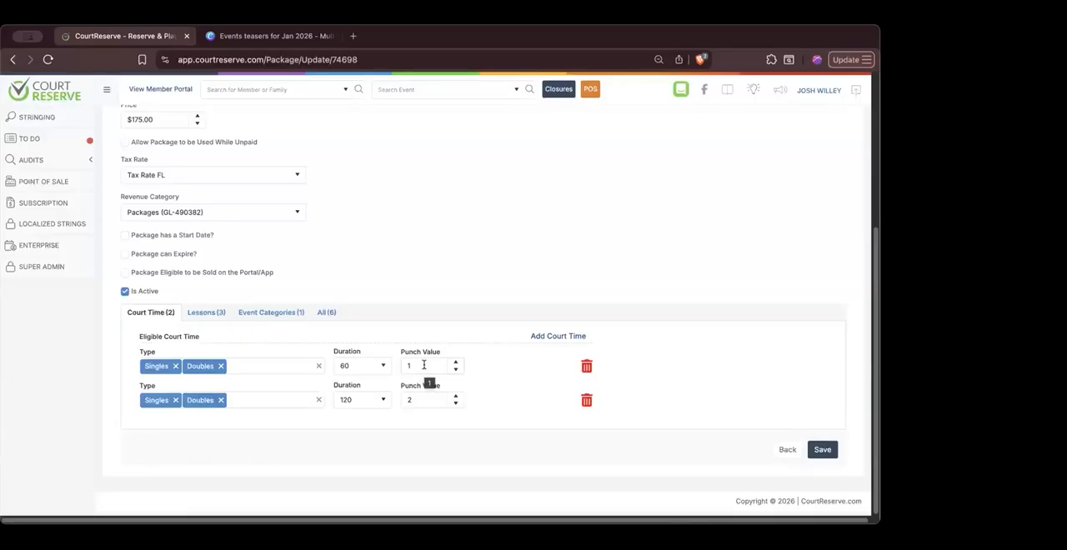
scroll(468, 312, up, 1)
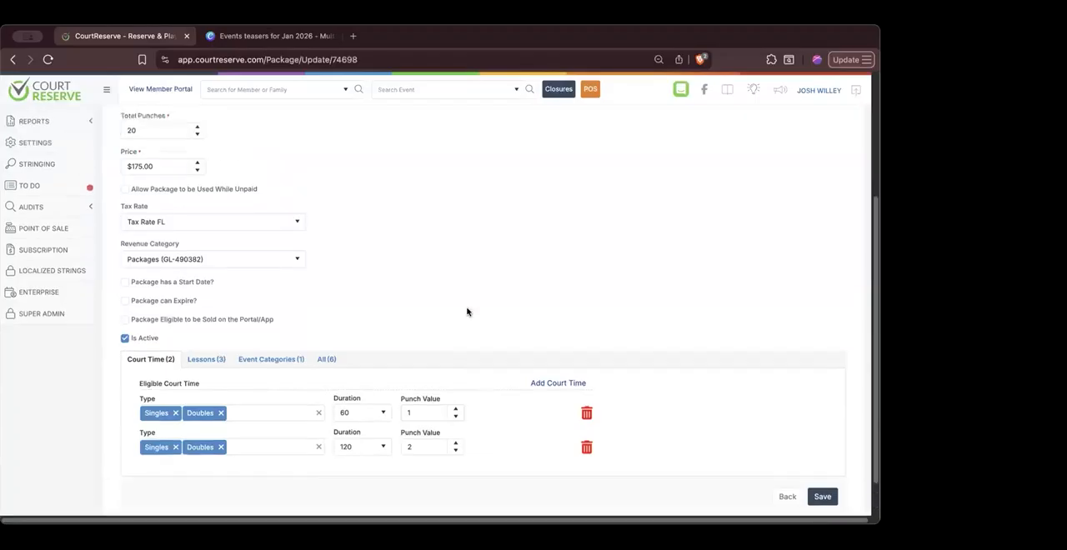
scroll(468, 312, up, 4)
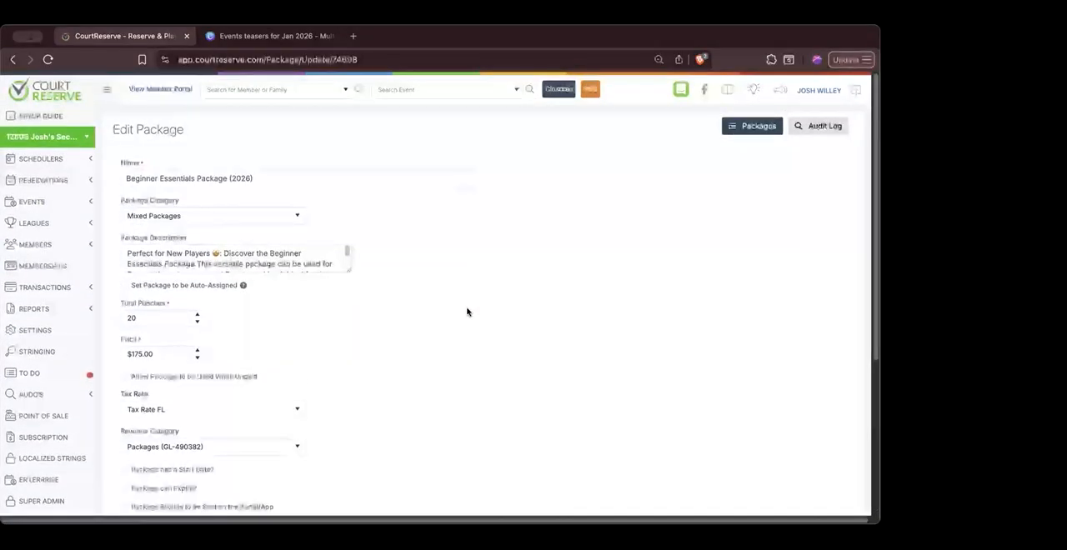
click(124, 285)
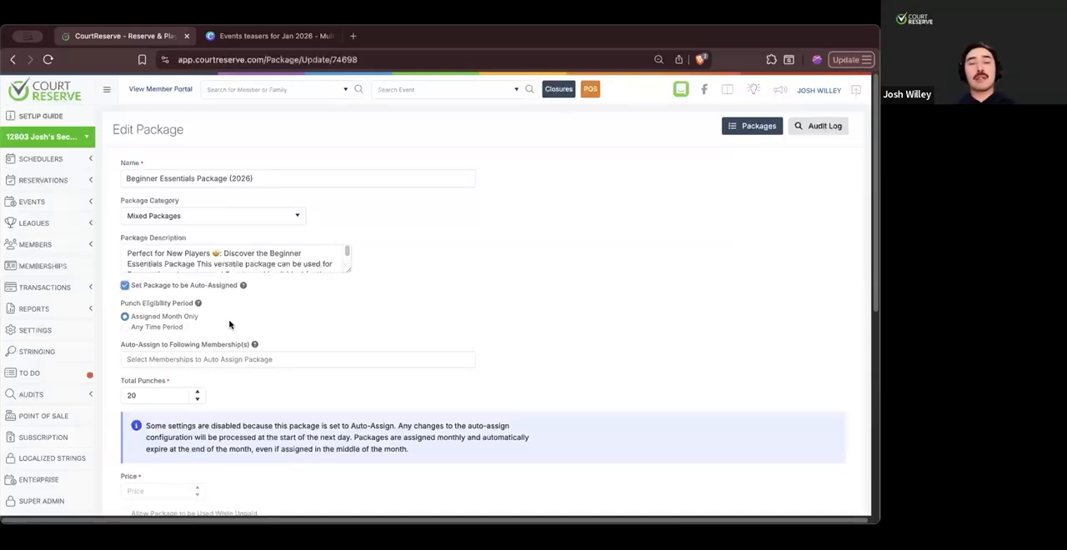
- In the member portal, view the member's packages and the available packages offered for purchase
click(178, 95)
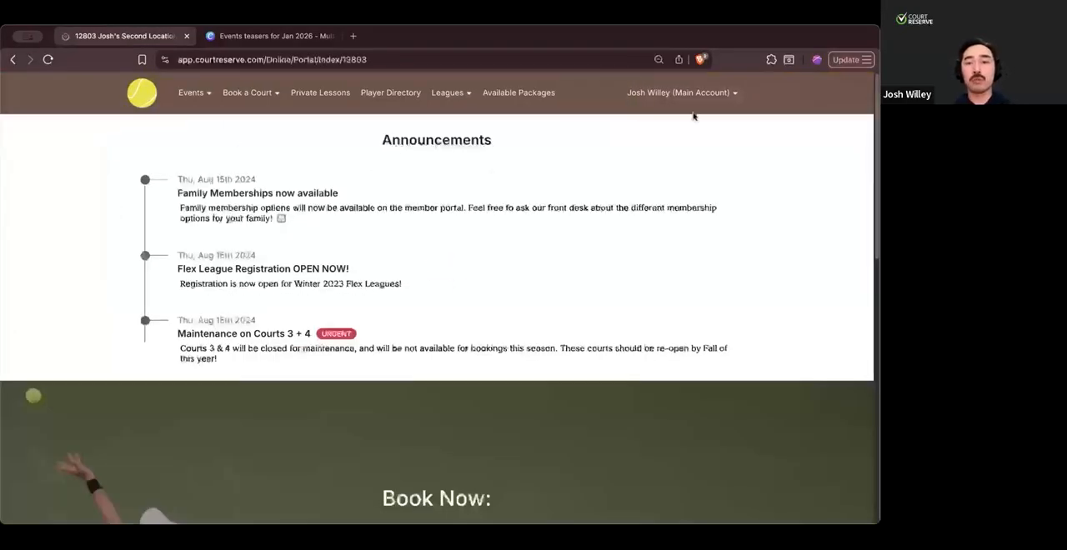
click(690, 96)
mouse_move(671, 240)
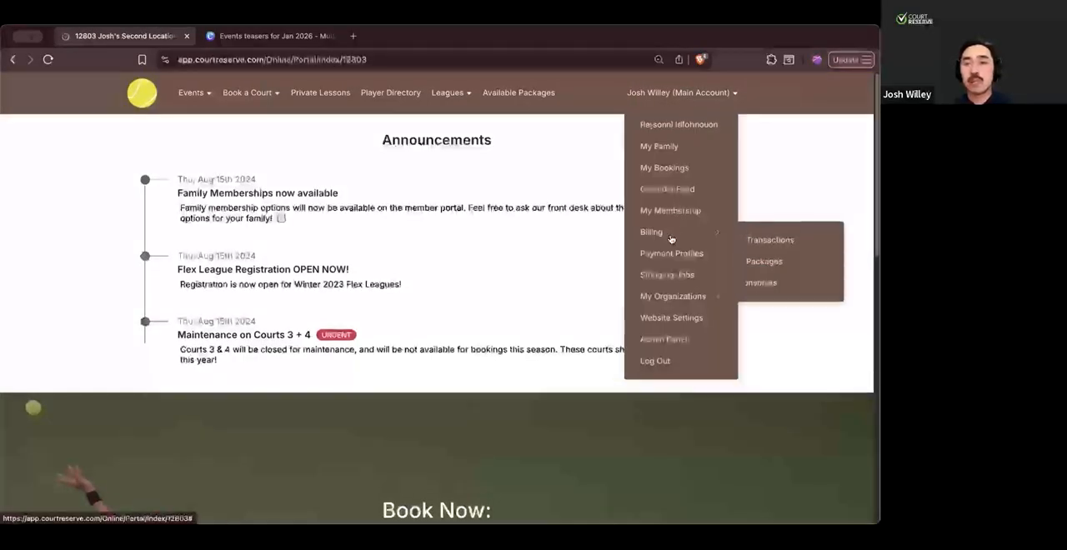
click(762, 262)
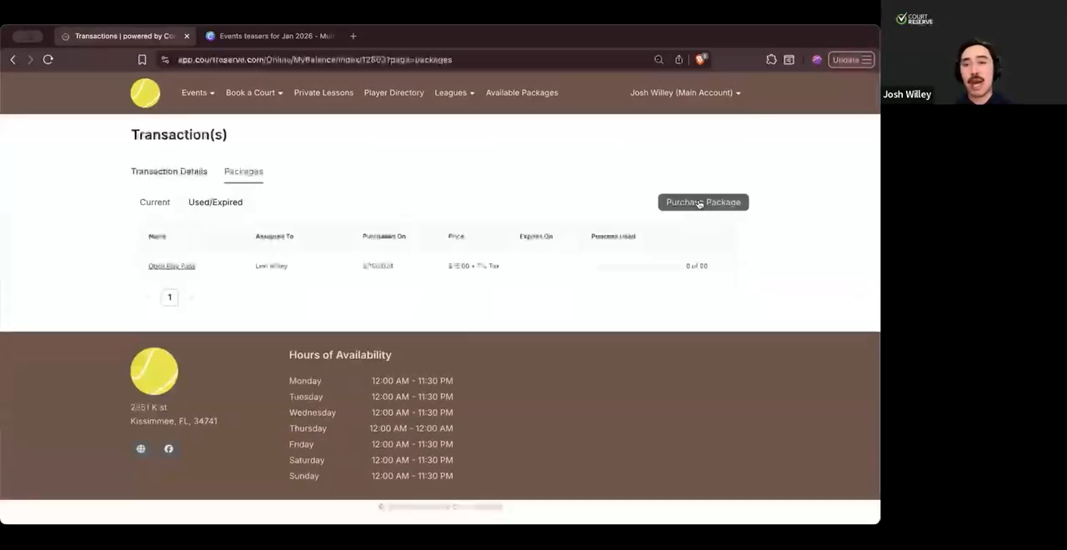
click(689, 203)
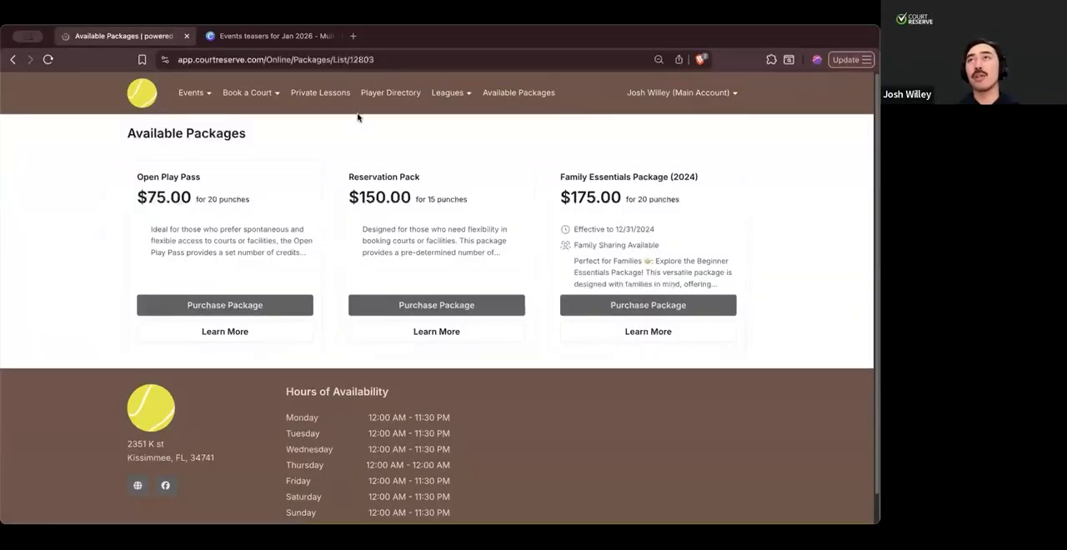
click(518, 94)
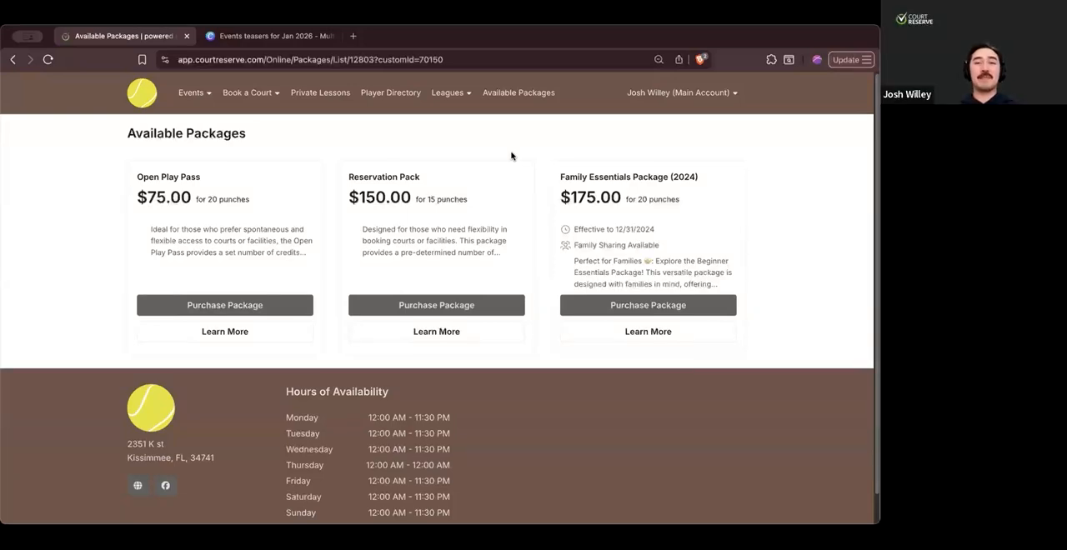
- Return from the member portal to the admin panel and open the second location
click(682, 92)
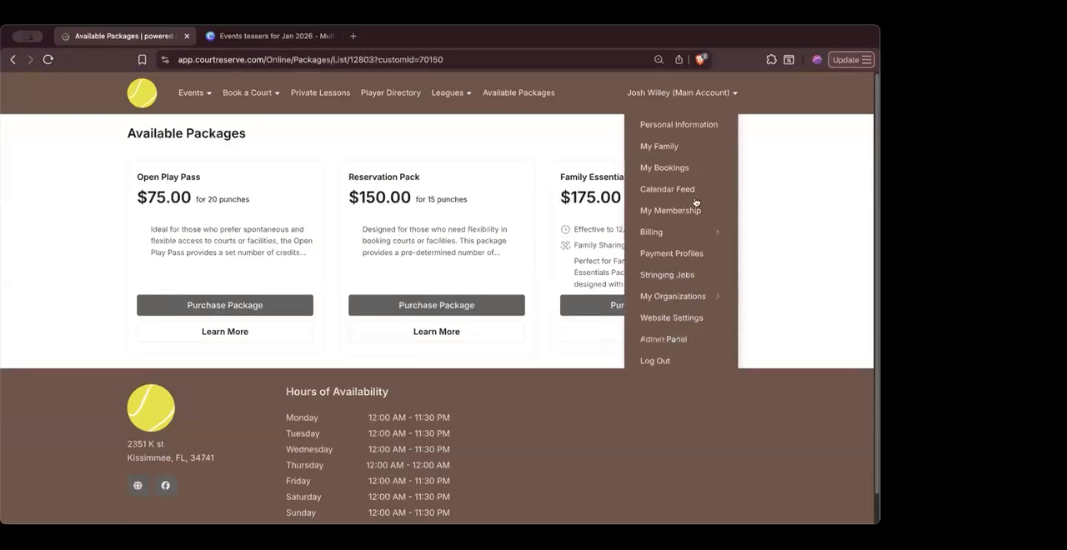
click(674, 341)
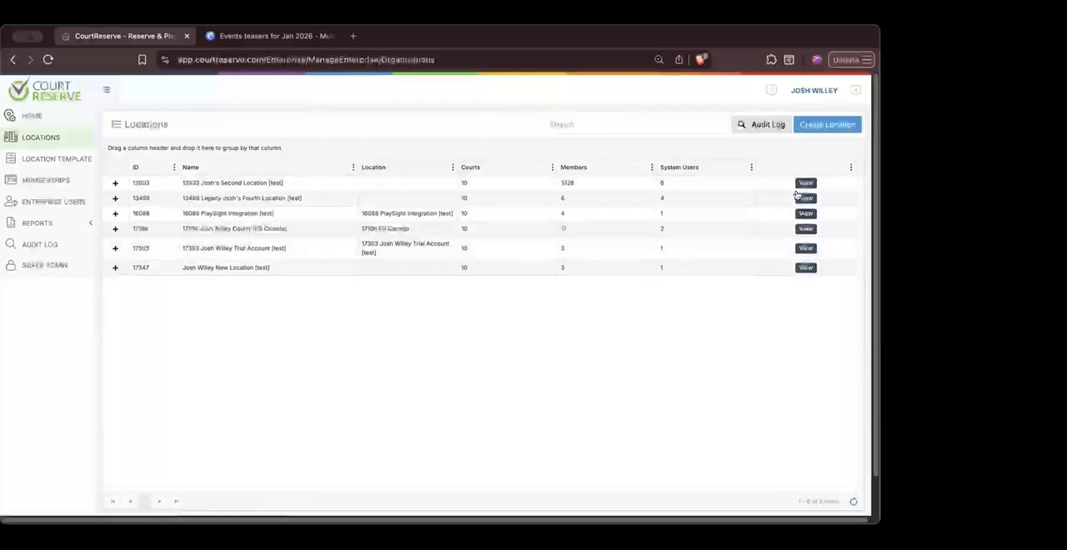
click(805, 184)
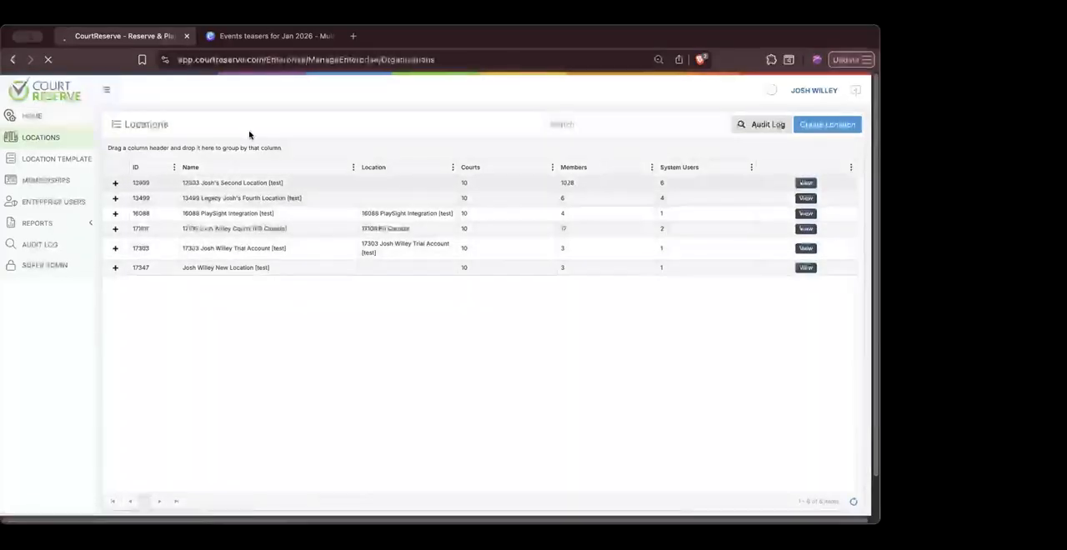